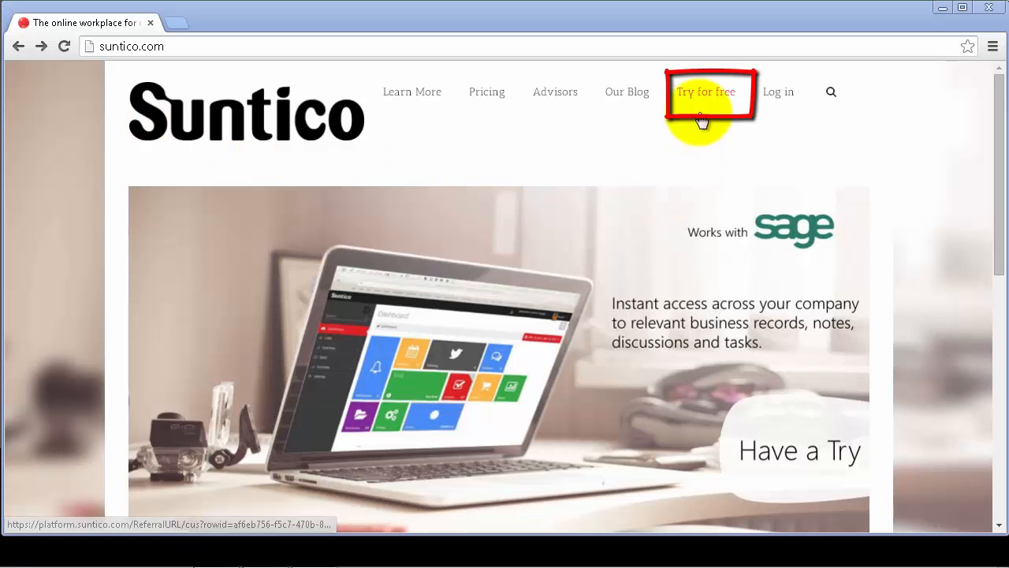
Step: Start the free trial and enter the e-mail address, first name and last name
left_click(704, 99)
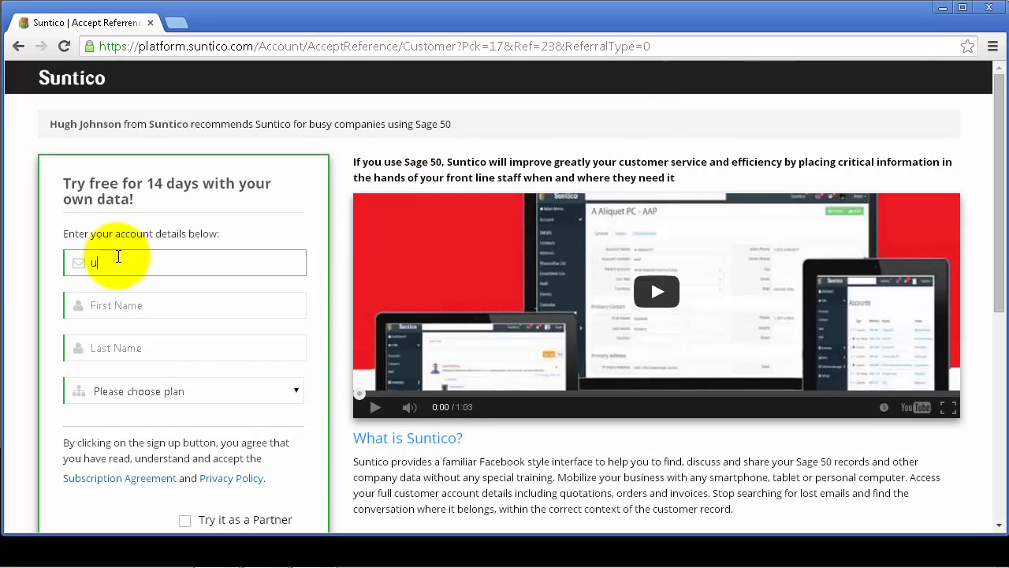
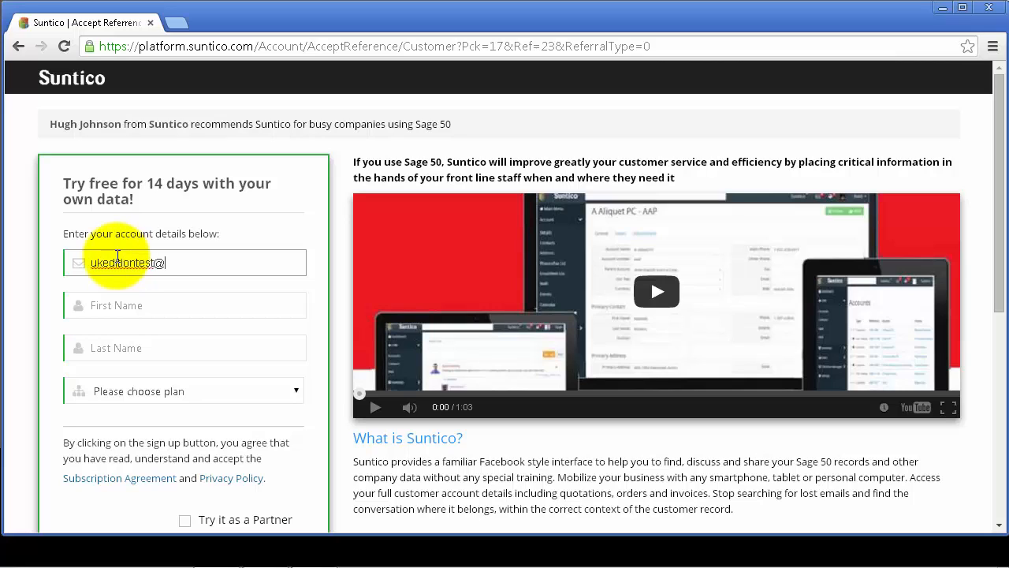
left_click(131, 305)
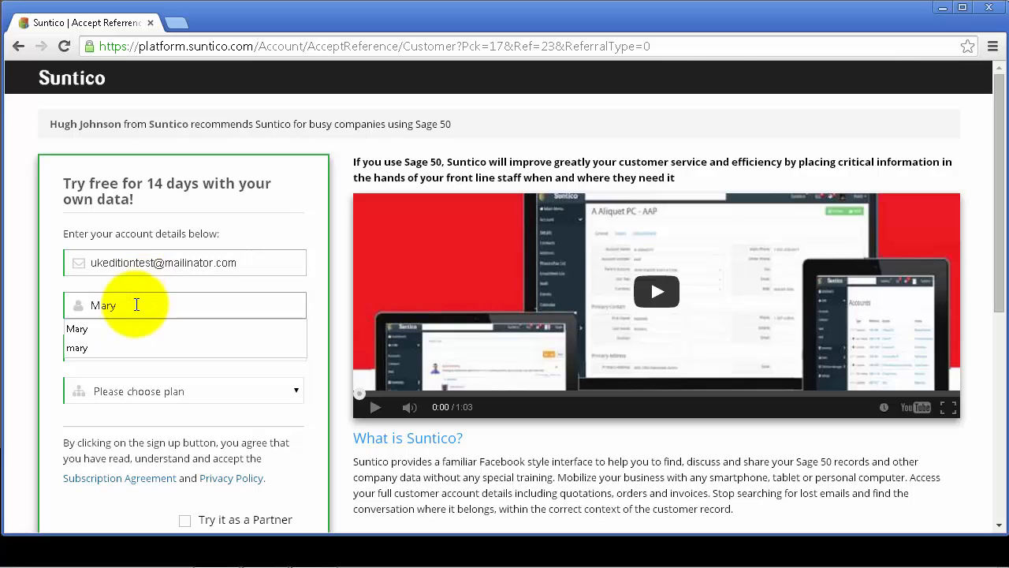
left_click(102, 328)
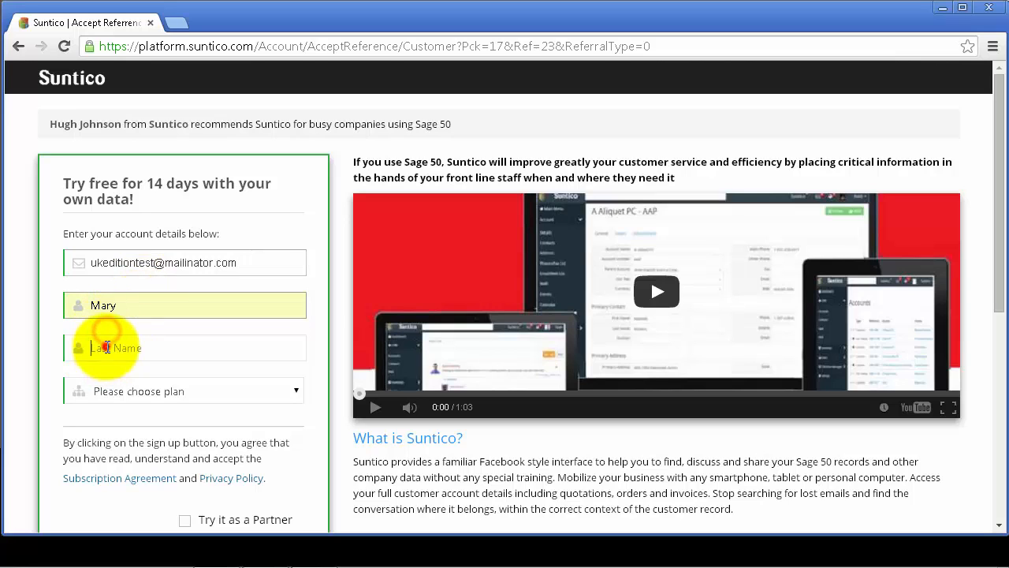
left_click(106, 347)
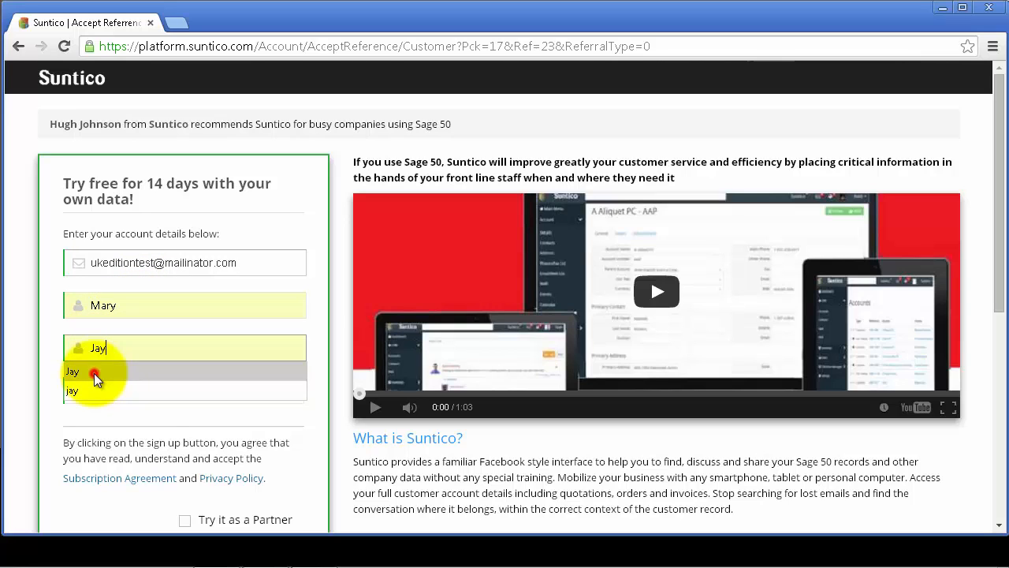
left_click(94, 372)
Step: Choose the Sage 50 UK Edition plan and submit the trial sign-up
left_click(134, 397)
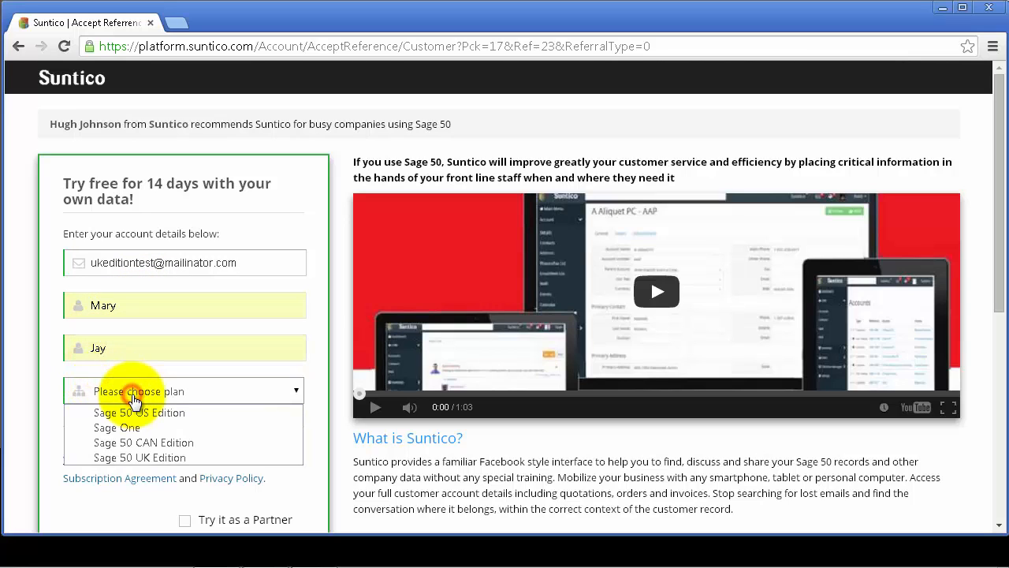
left_click(148, 457)
scroll(149, 461, "down", 2)
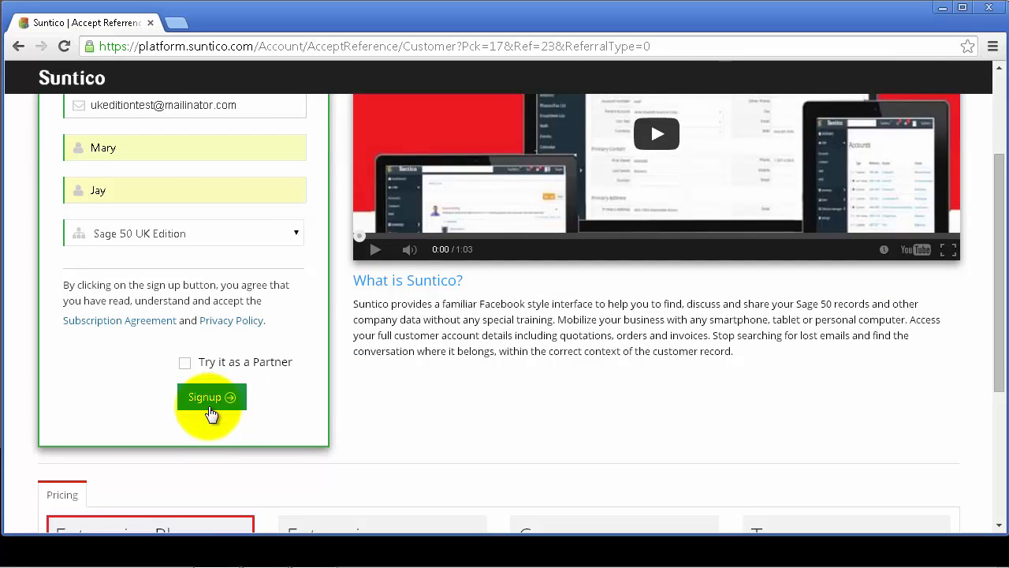
left_click(210, 398)
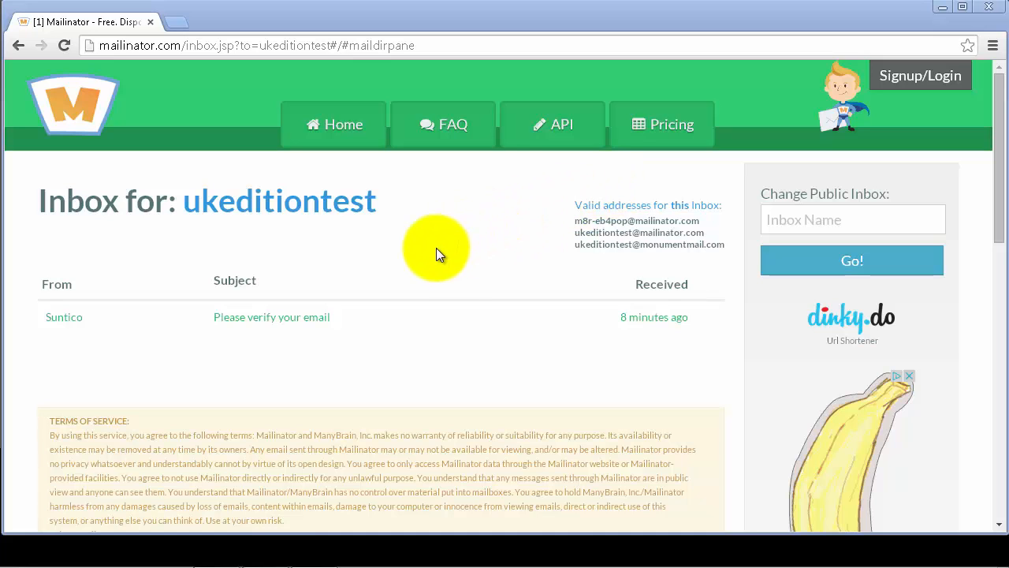
Step: Open Suntico's 'Please verify your email' message and follow its verification link
left_click(302, 320)
scroll(302, 321, "down", 3)
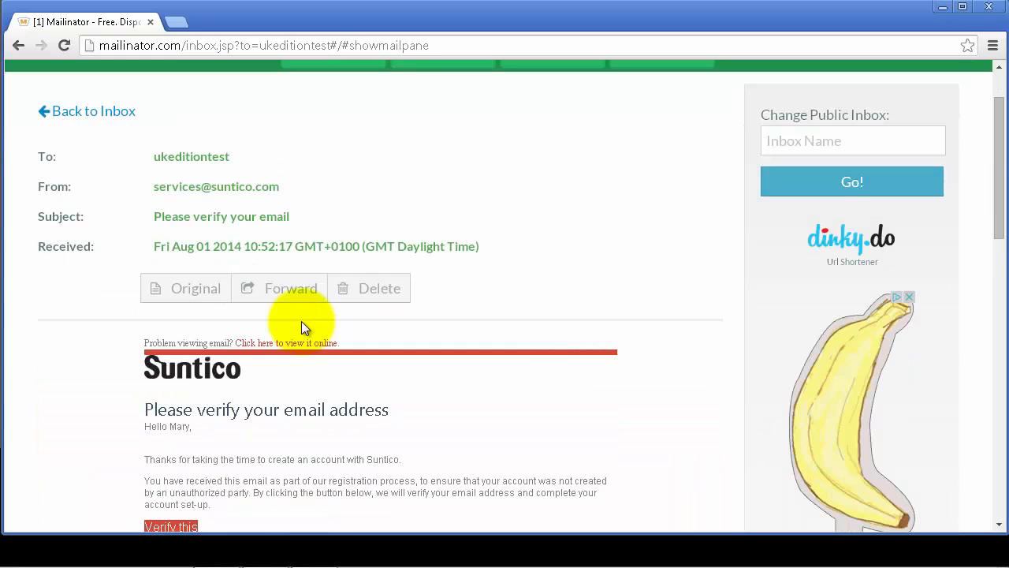
scroll(303, 322, "down", 1)
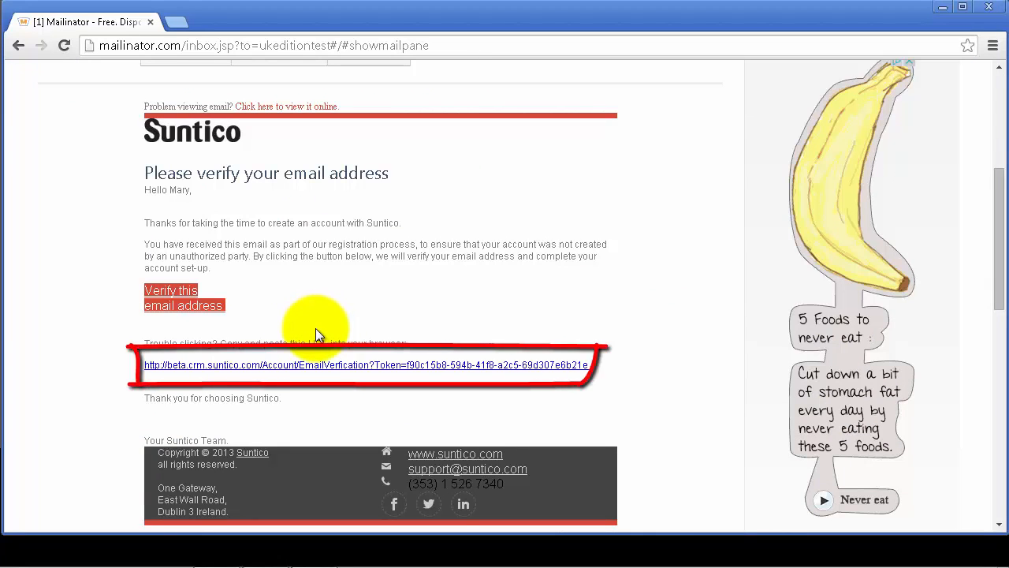
left_click(345, 368)
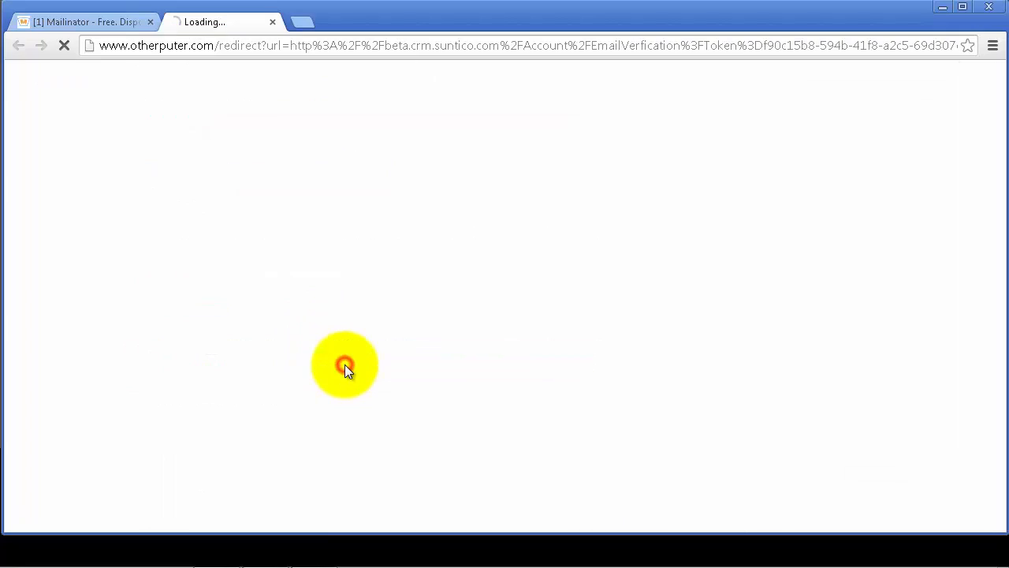
Step: Enter company name 'Universal Constructions Test', set and confirm the password, then submit
type("Universal ")
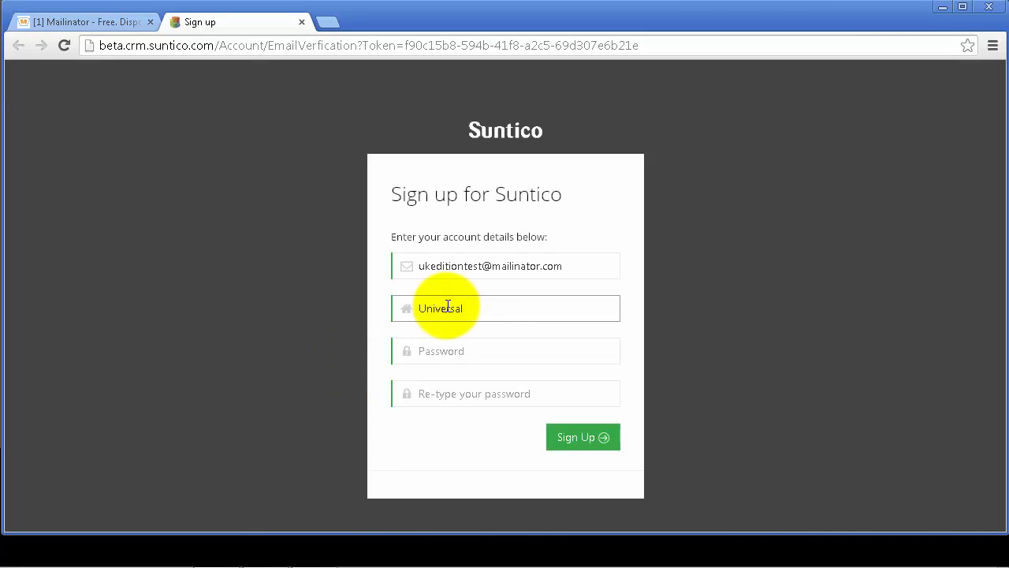
type("Constructions Test")
left_click(453, 349)
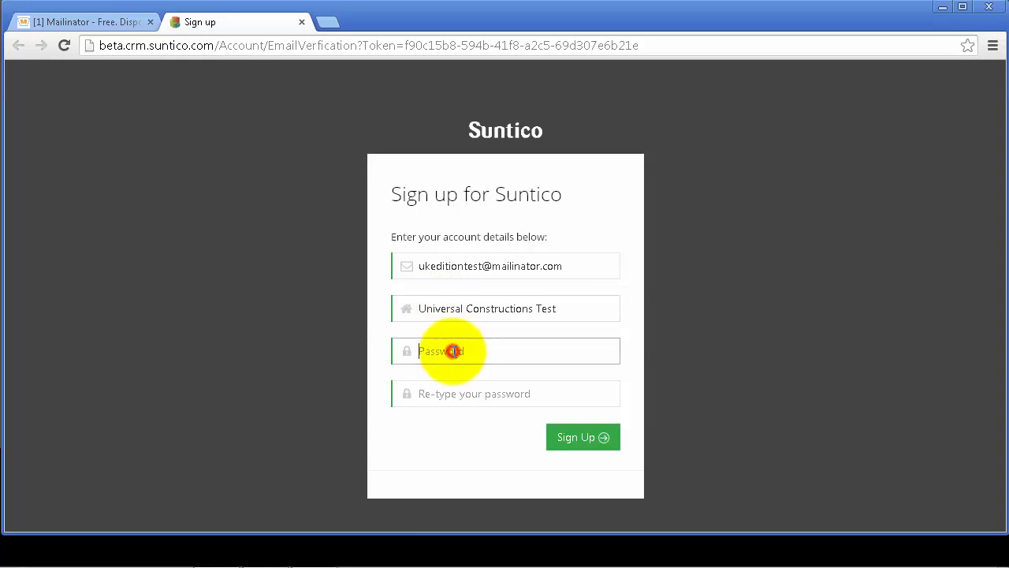
type("a************")
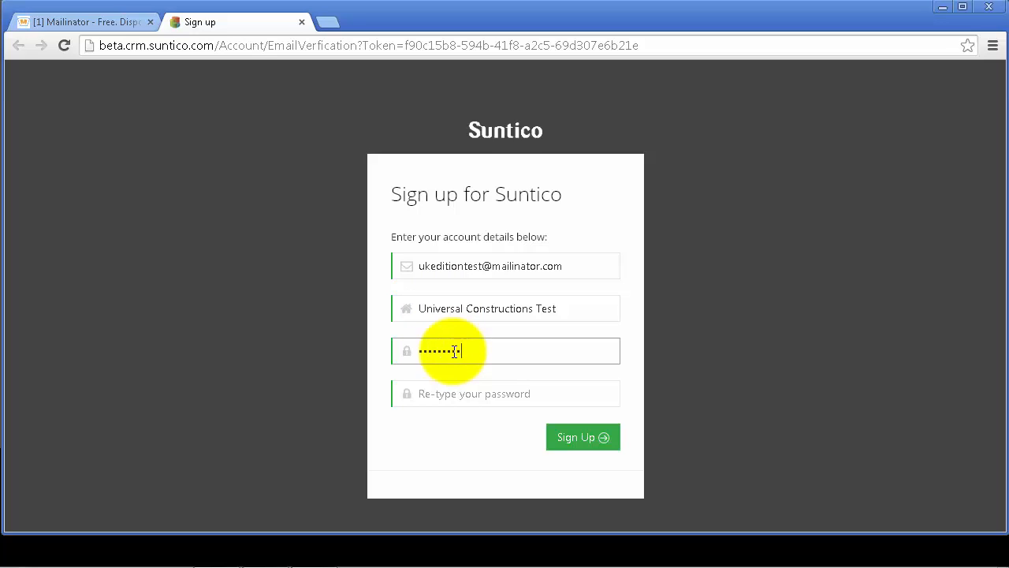
left_click(446, 394)
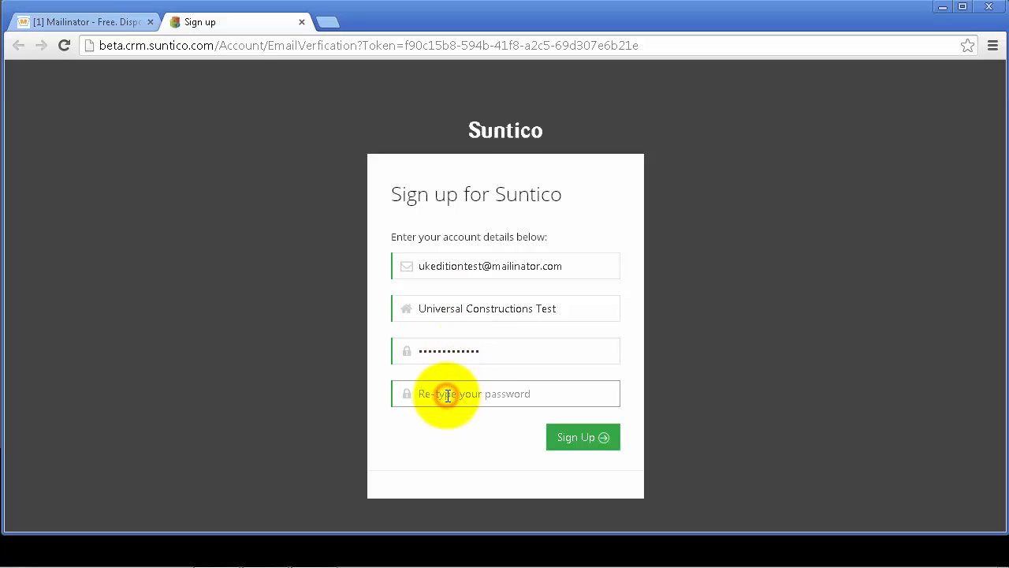
type("*************")
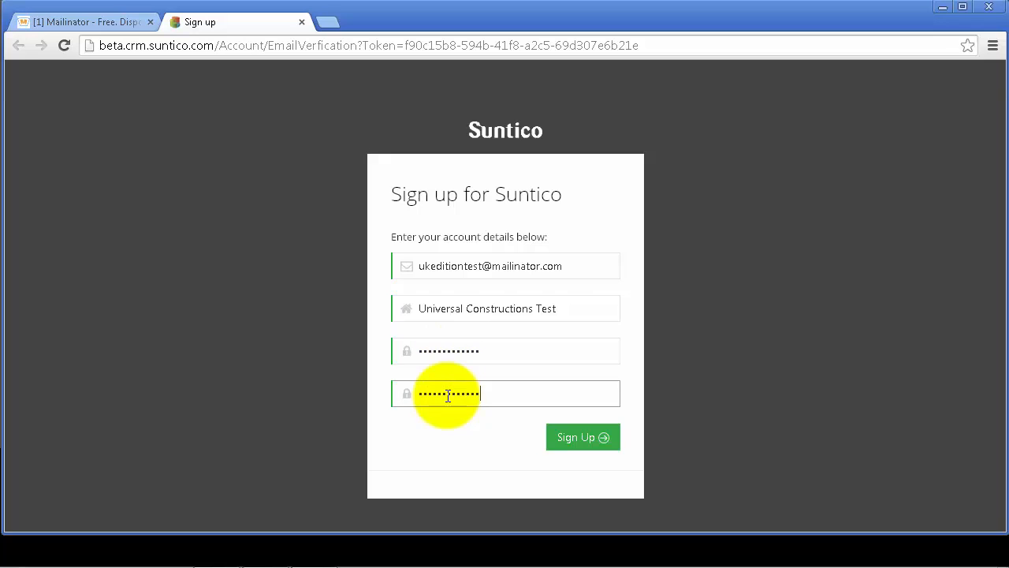
left_click(575, 439)
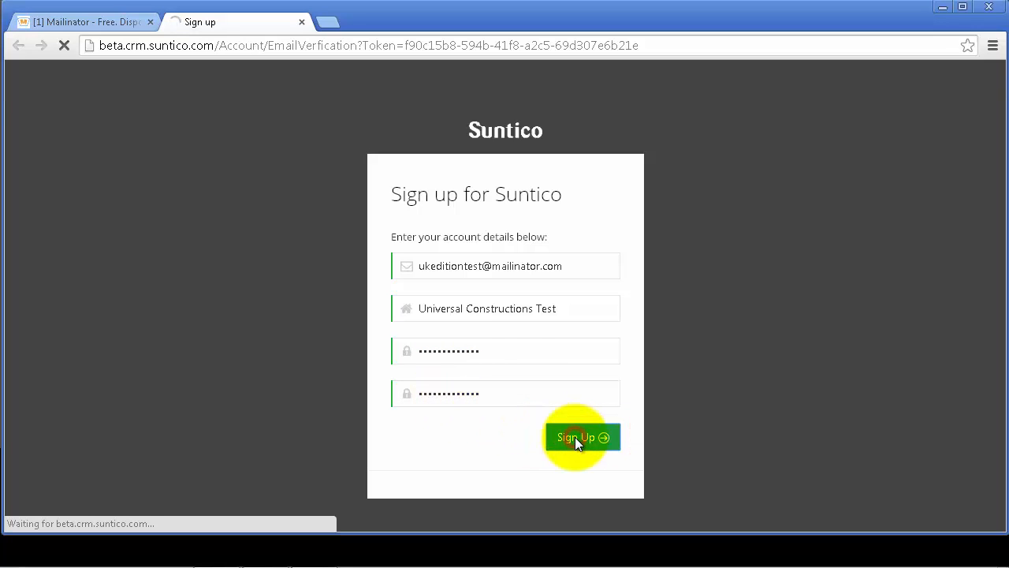
Step: Accept the default Company Profile and Business Defaults, then enter the application
scroll(575, 436, "down", 1)
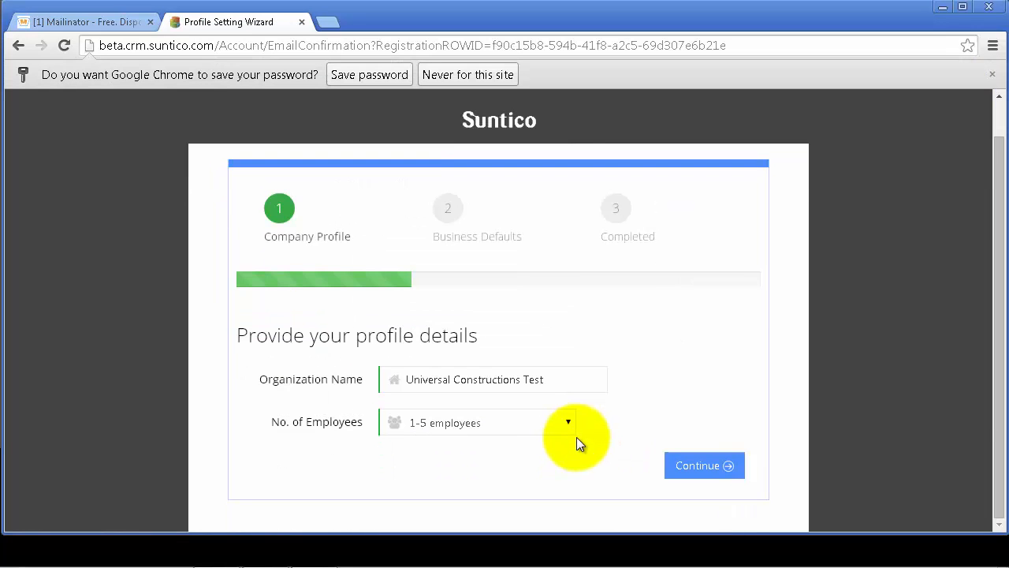
left_click(688, 466)
scroll(698, 465, "down", 2)
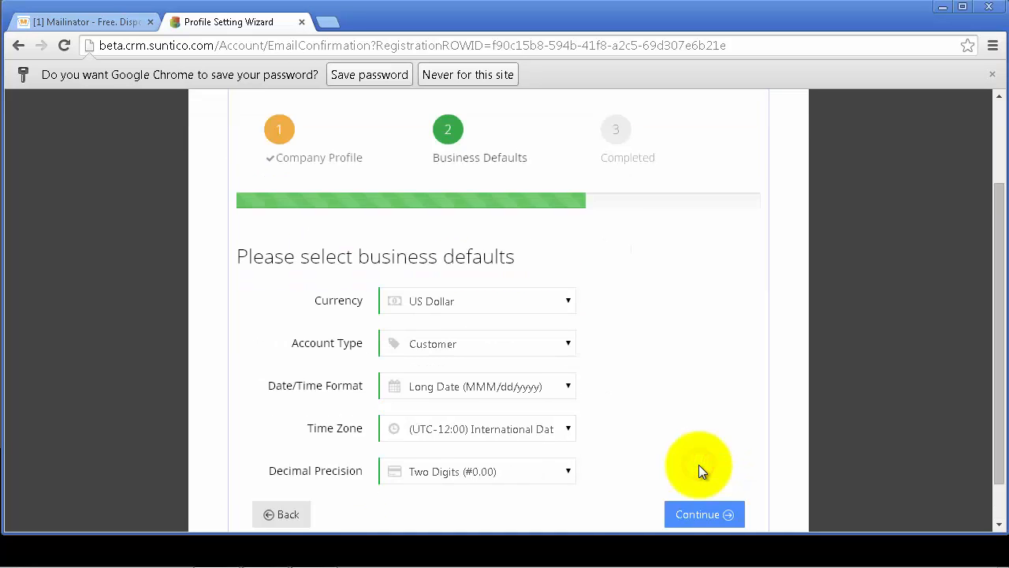
left_click(700, 467)
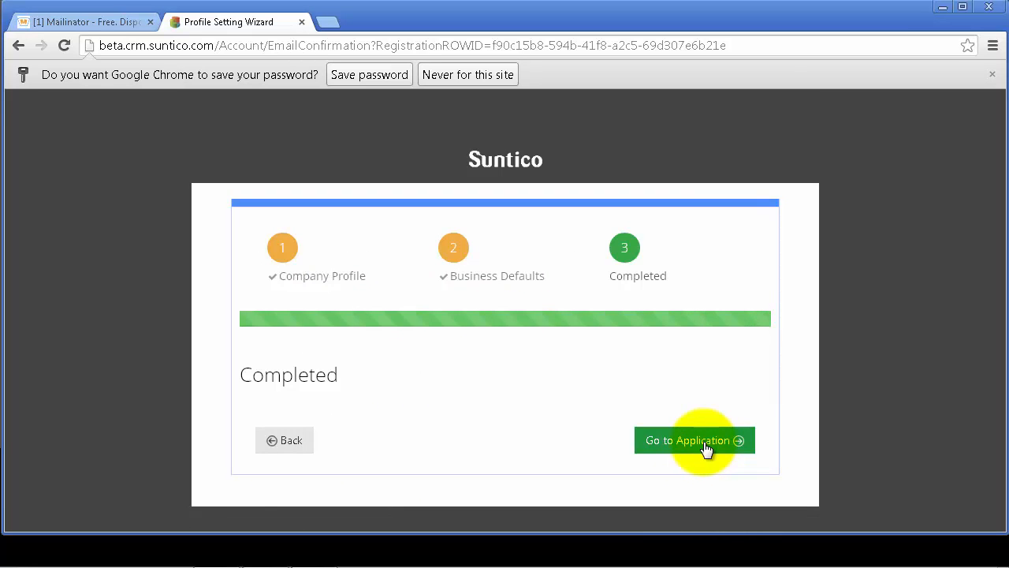
left_click(706, 446)
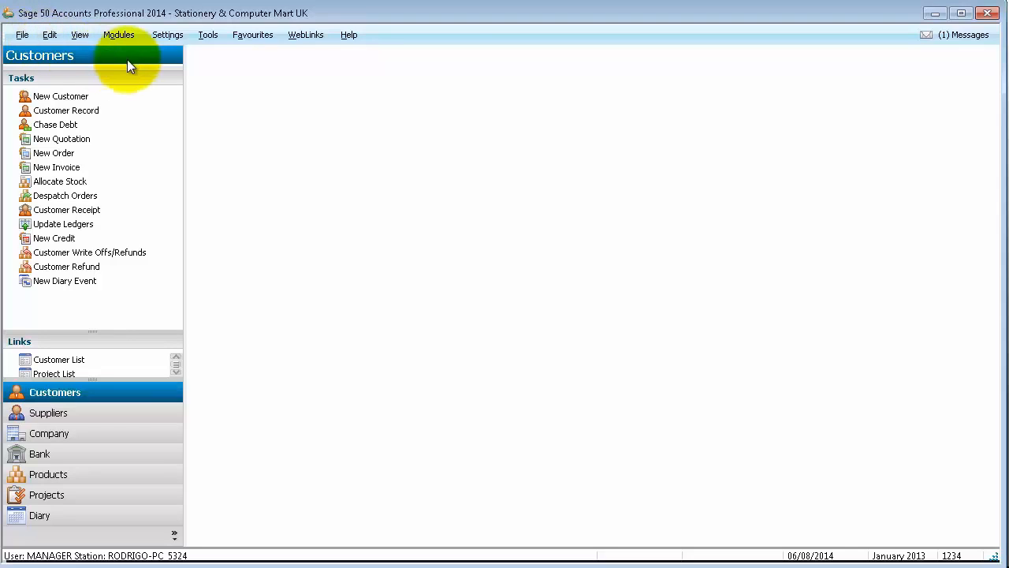
Step: Create a password-protected, full-access Sage user for Suntico, then close User Access Rights
left_click(170, 36)
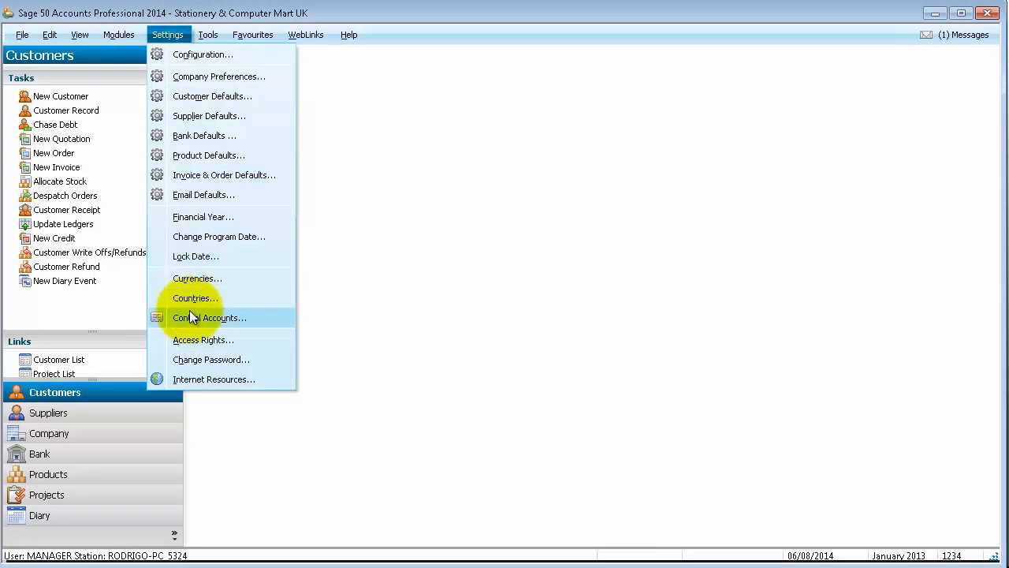
left_click(199, 340)
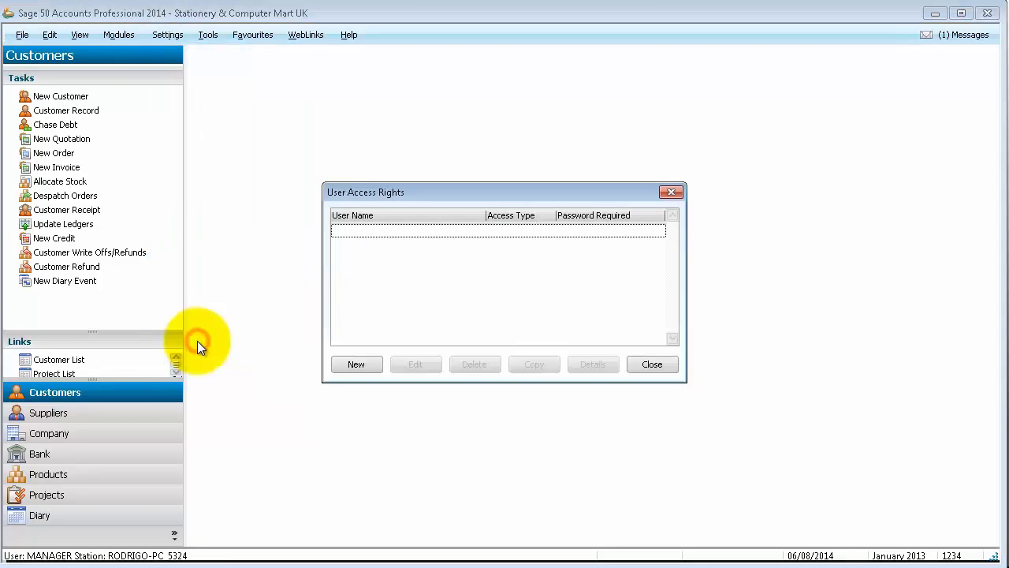
left_click(357, 366)
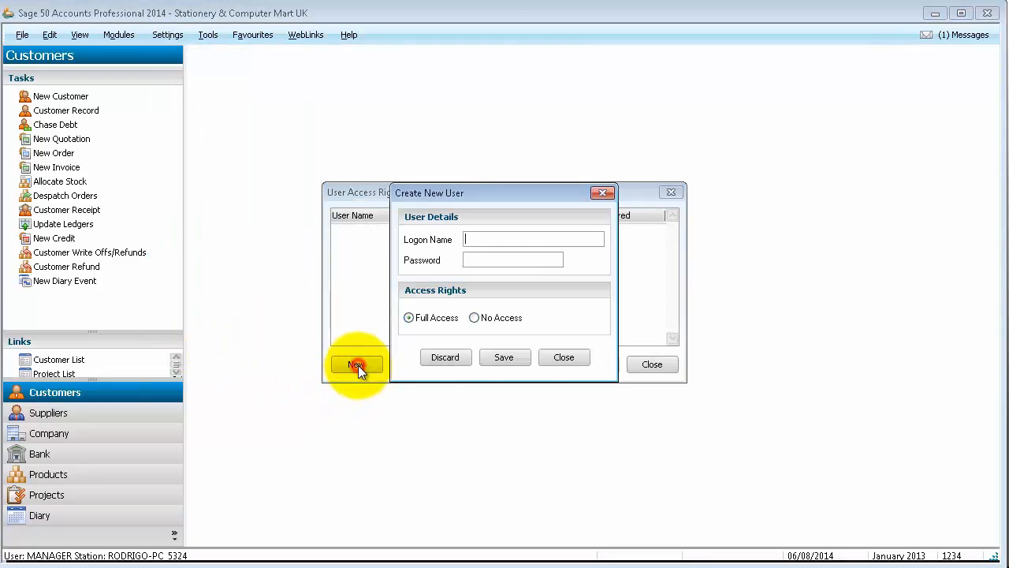
type("sunticotest")
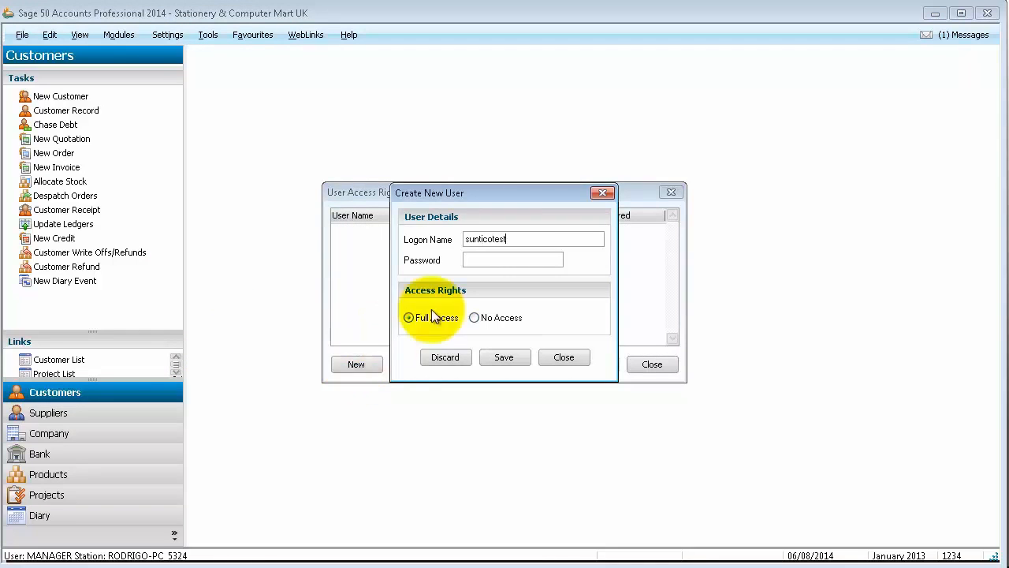
left_click(479, 260)
type("***")
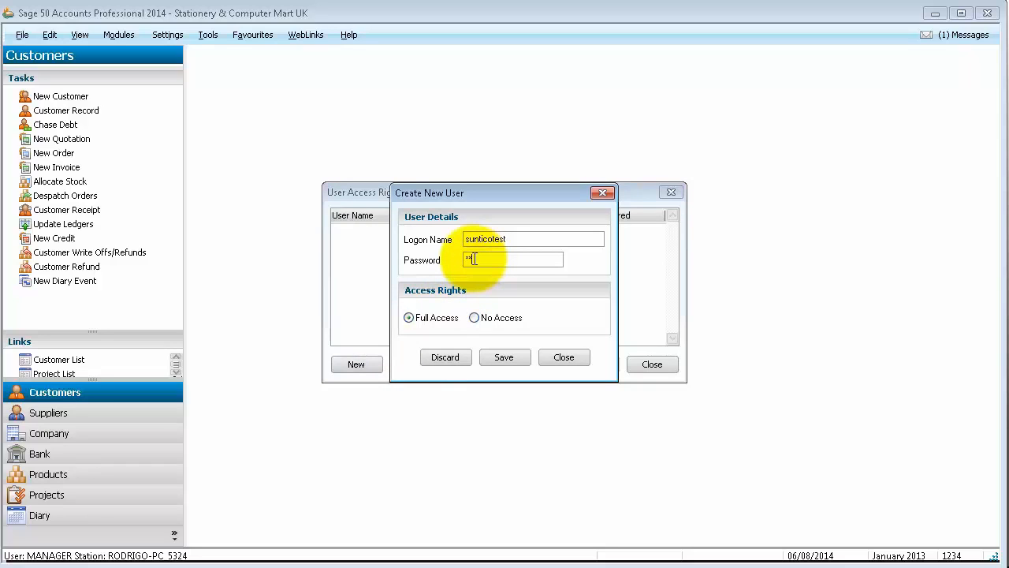
type("*")
left_click(503, 361)
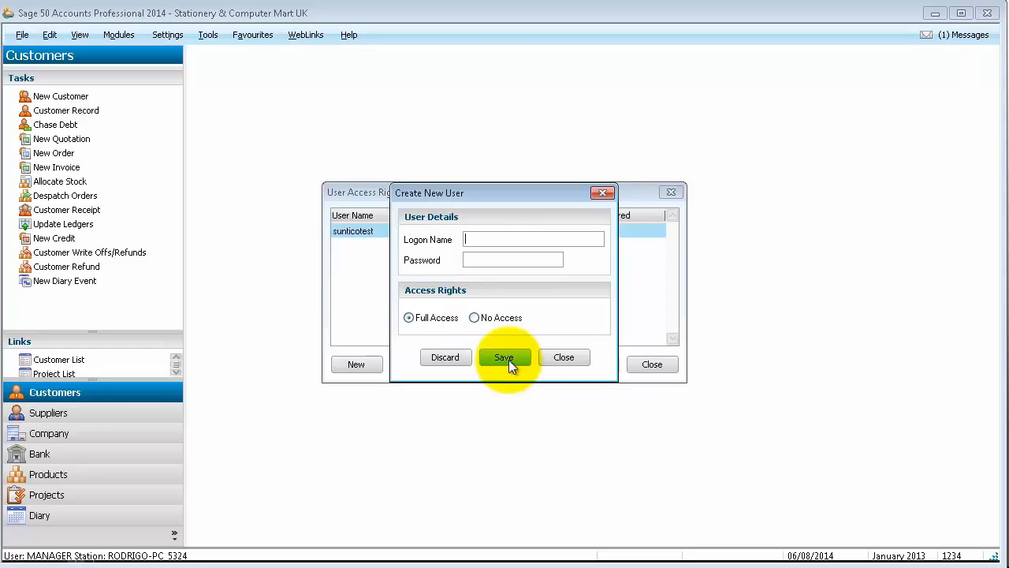
left_click(572, 357)
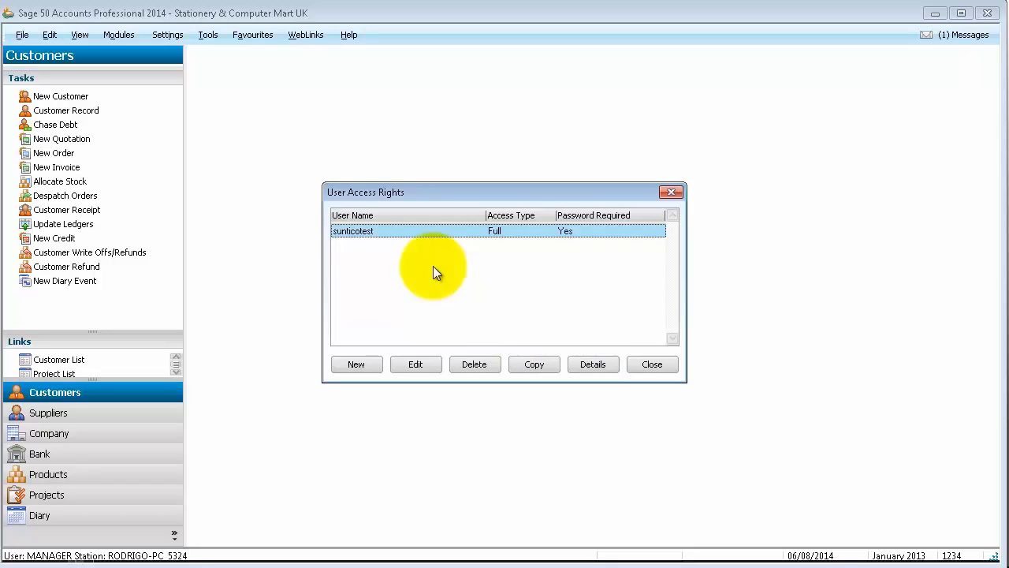
left_click(649, 364)
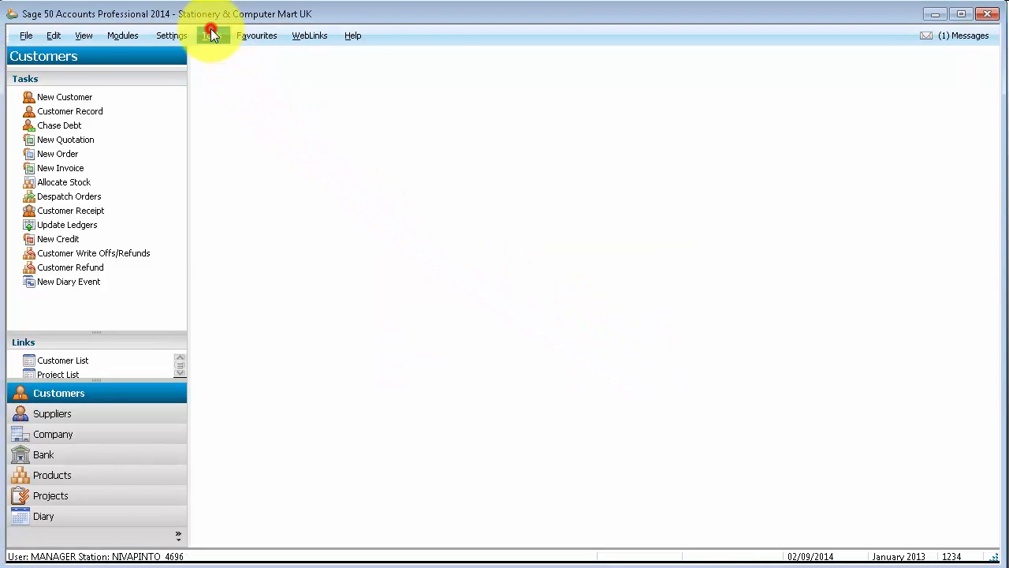
Step: Enable 3rd Party Integration via Tools > Activation by entering the serial number
left_click(211, 36)
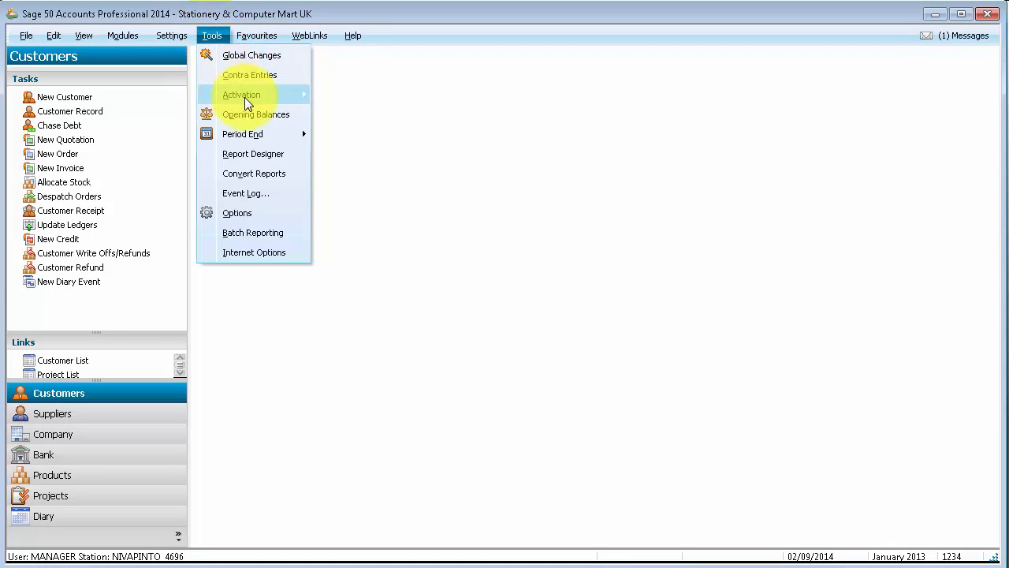
mouse_move(245, 97)
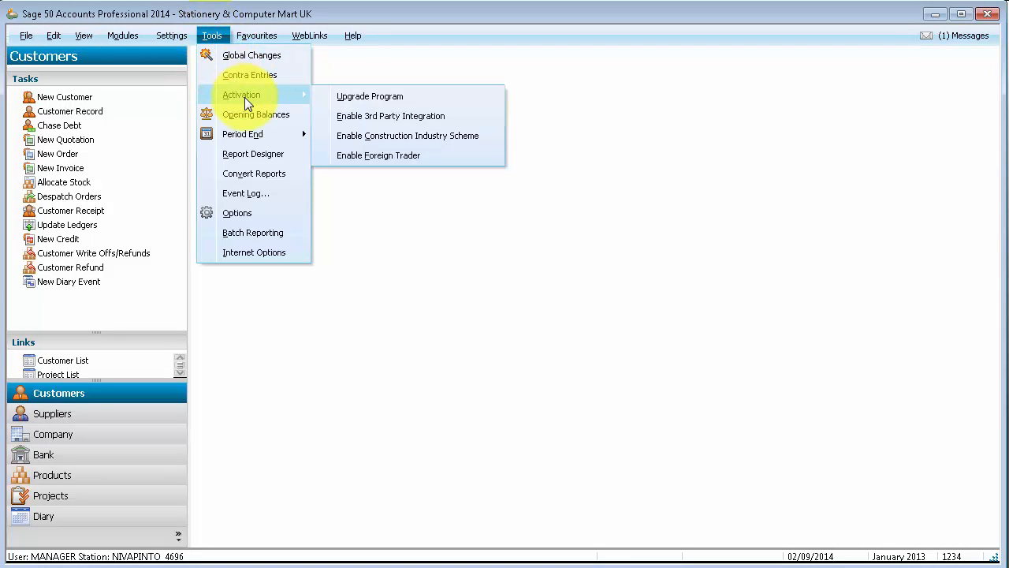
left_click(340, 116)
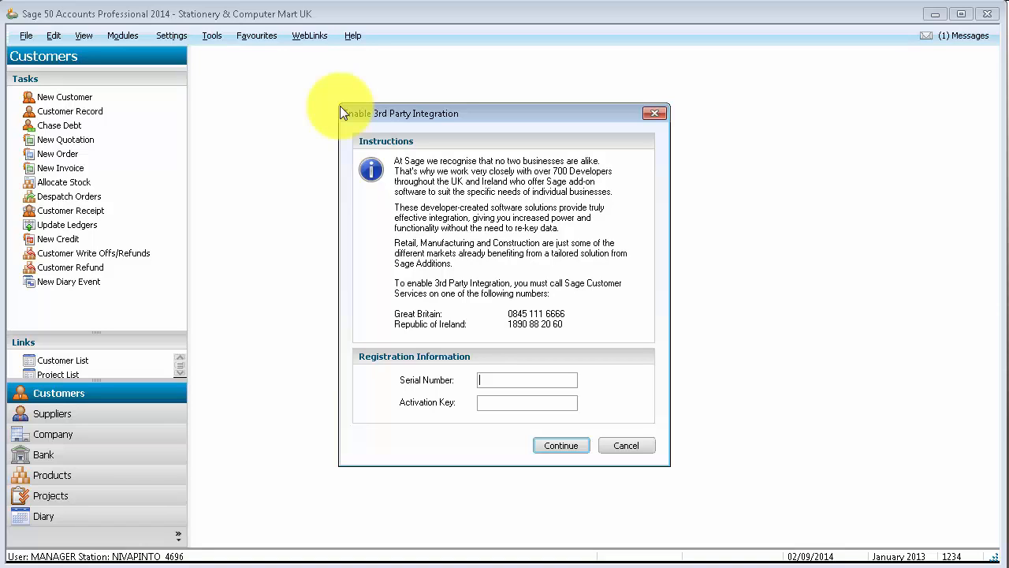
type("******")
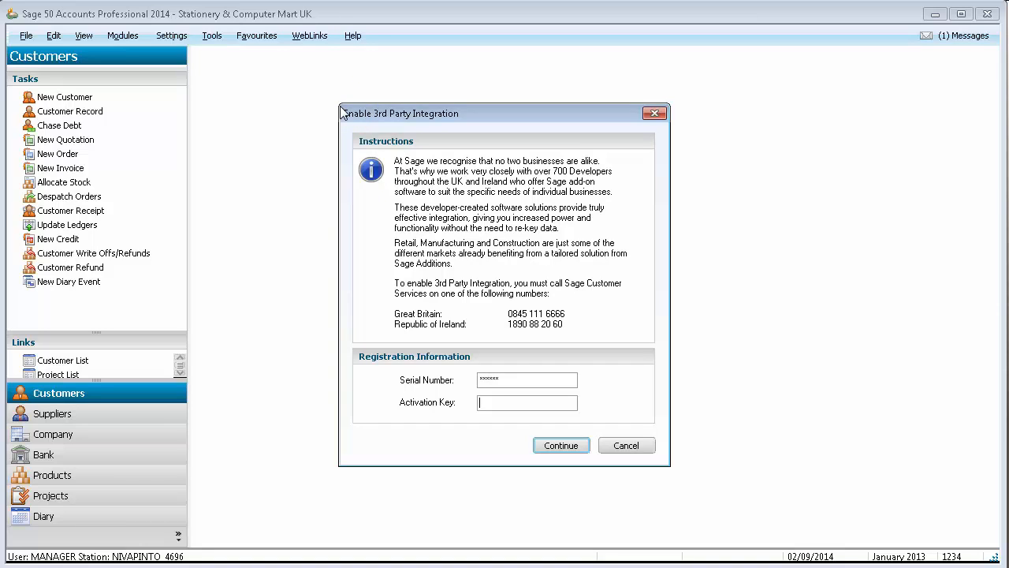
type("******")
left_click(558, 447)
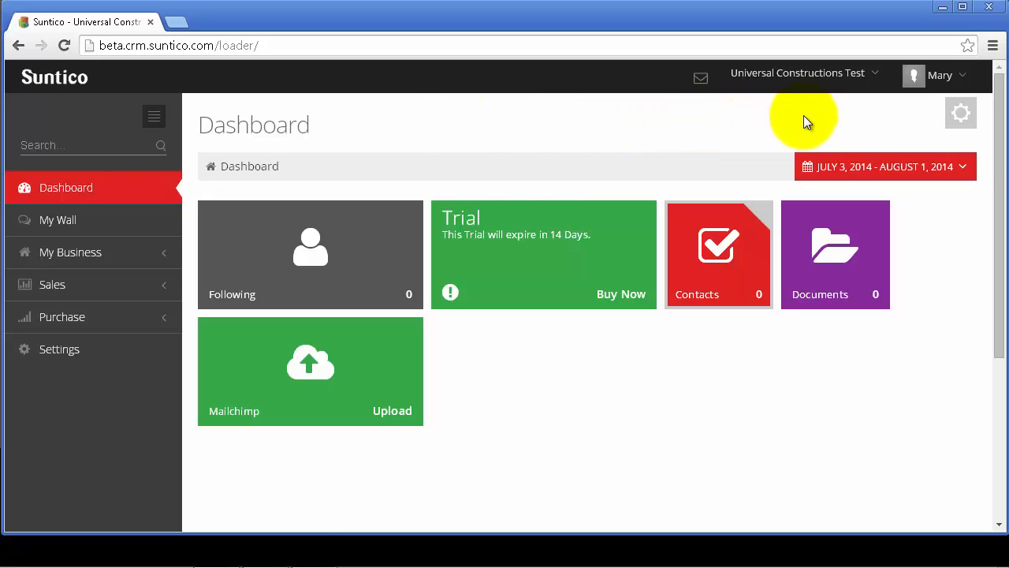
Step: Open the Download Suntico Connector page from the Dashboard settings gear
left_click(962, 115)
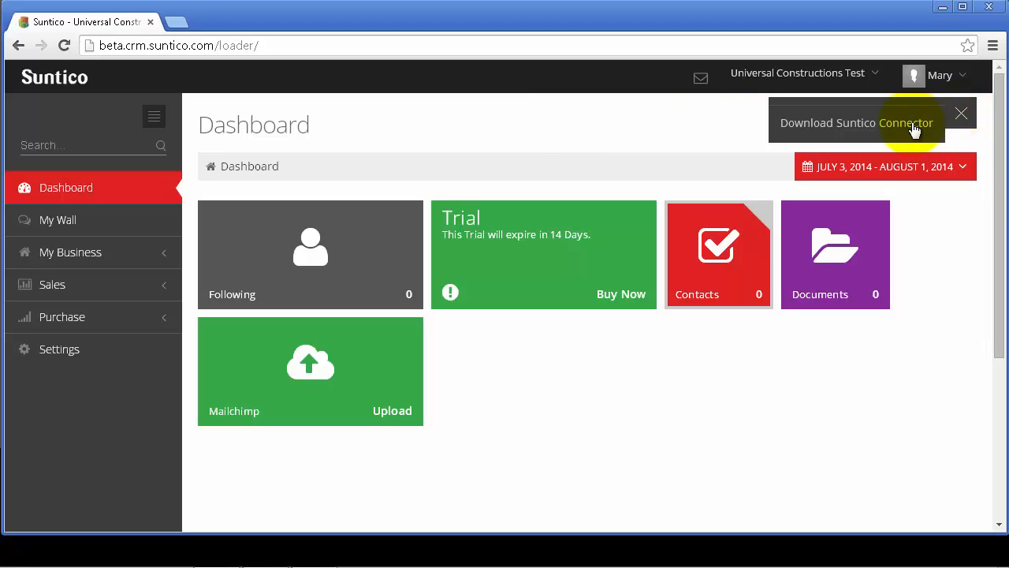
left_click(868, 125)
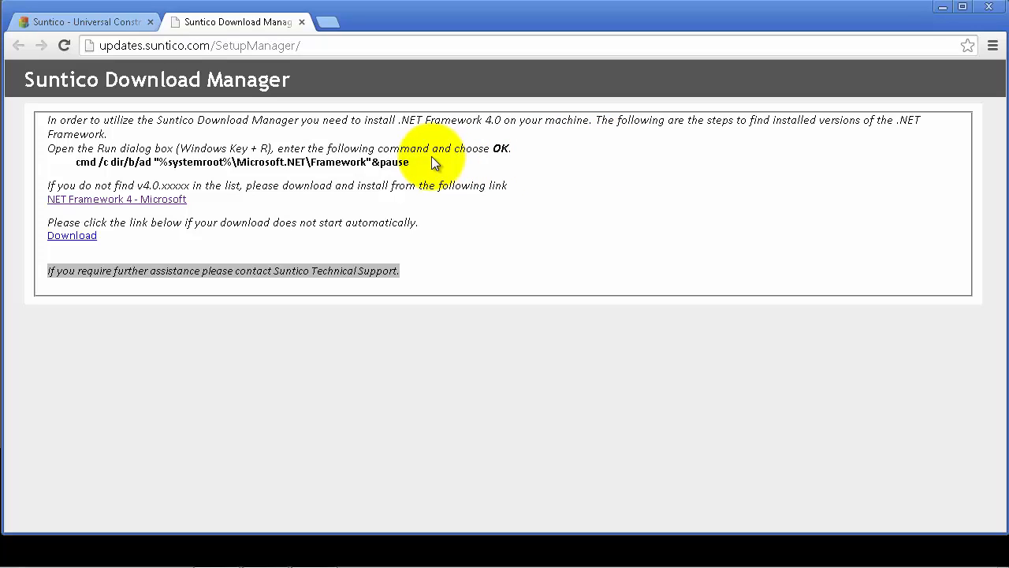
Step: Copy the .NET Framework version-check command from the download page
left_click_drag(422, 164, 89, 164)
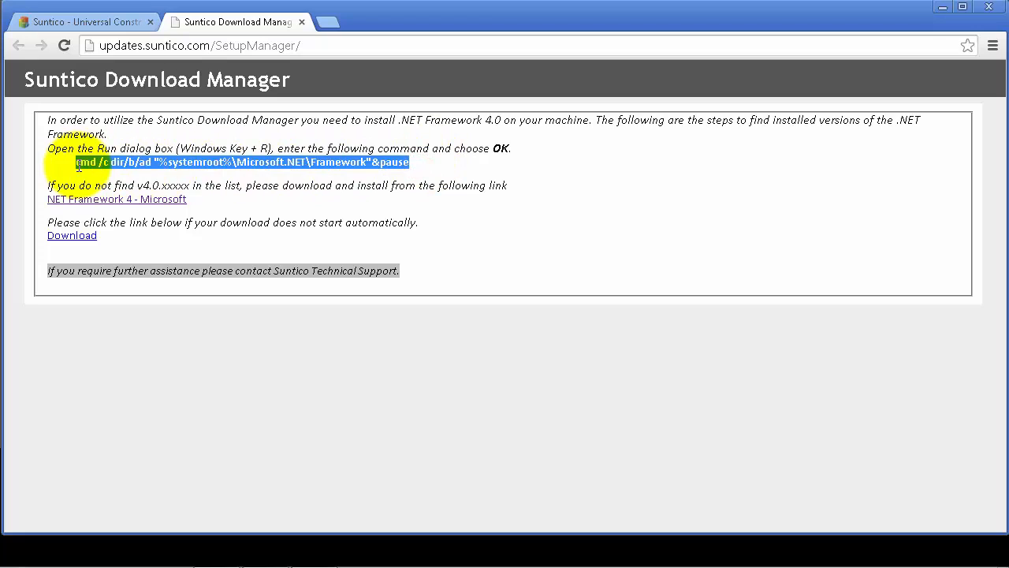
right_click(131, 163)
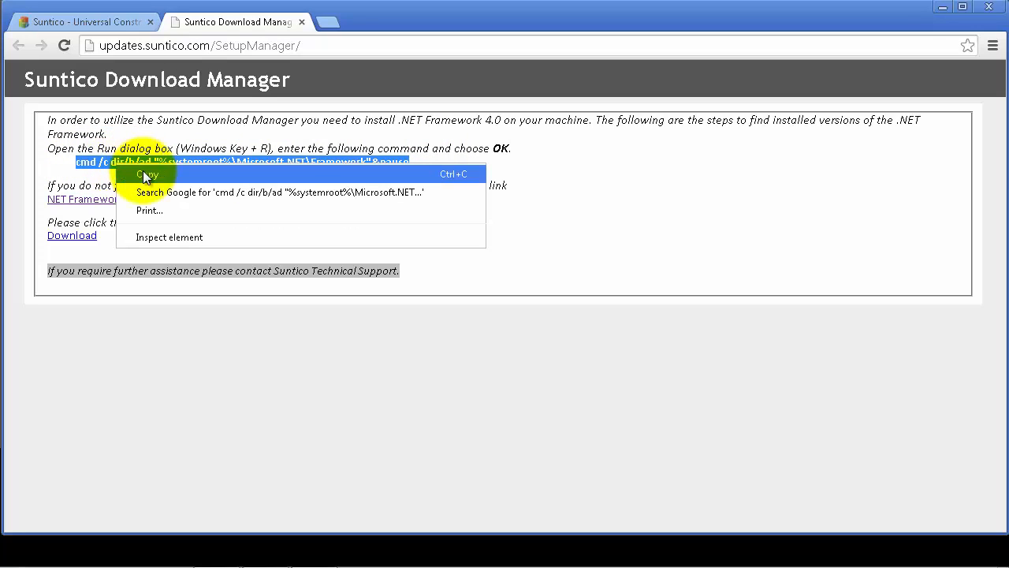
left_click(145, 173)
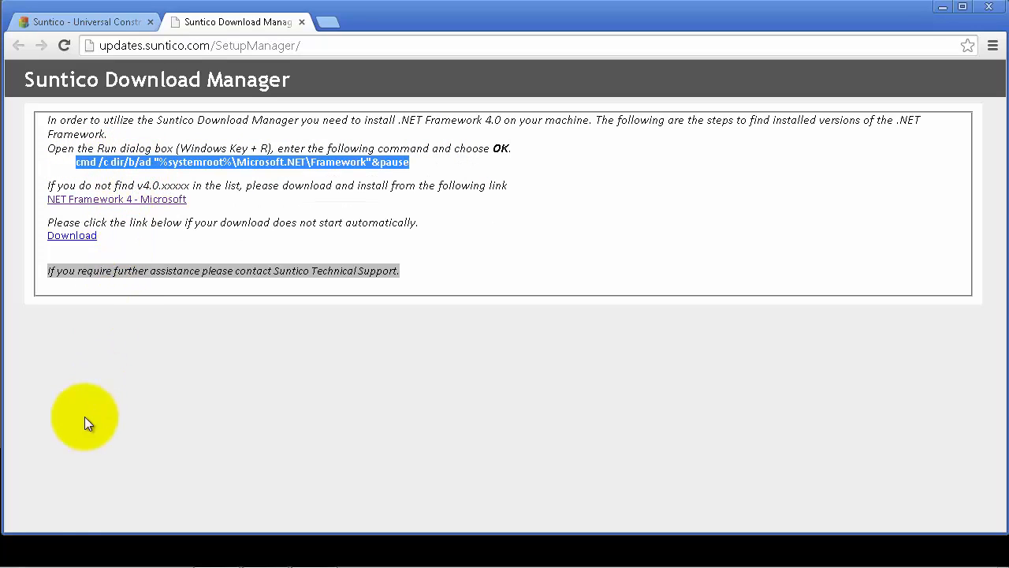
Step: Show All Programs in the Windows Start menu
mouse_move(45, 565)
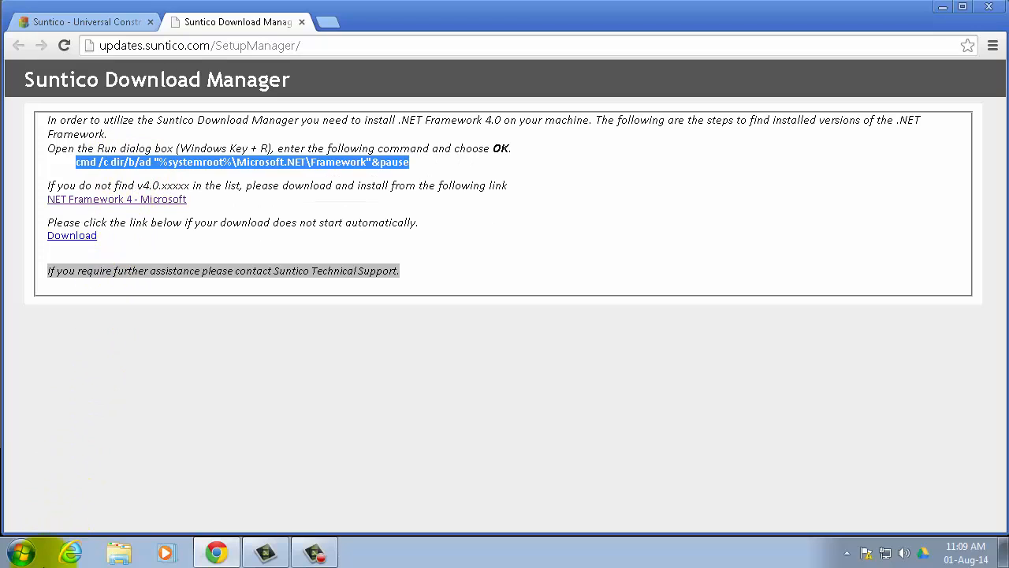
left_click(22, 553)
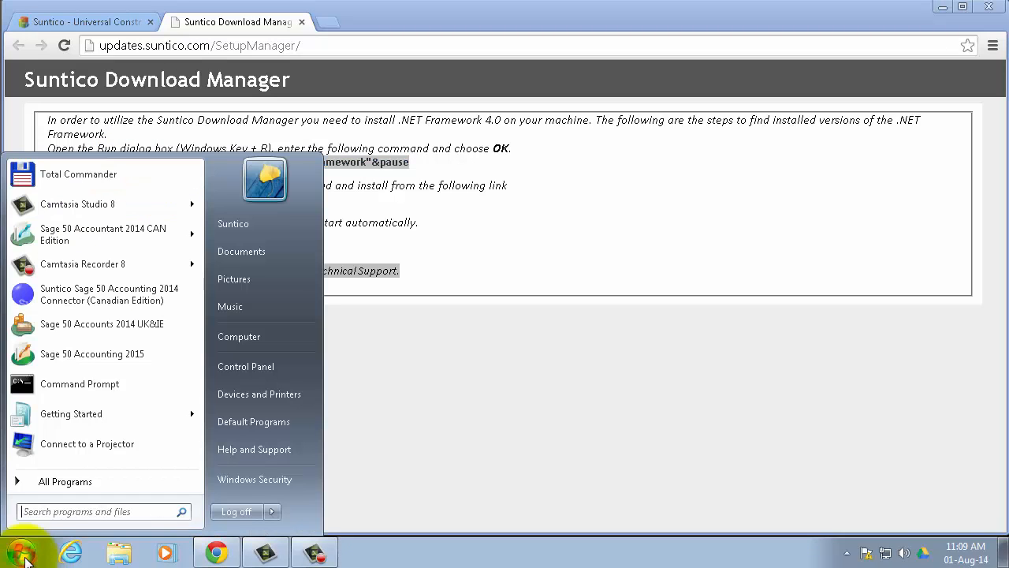
left_click(55, 483)
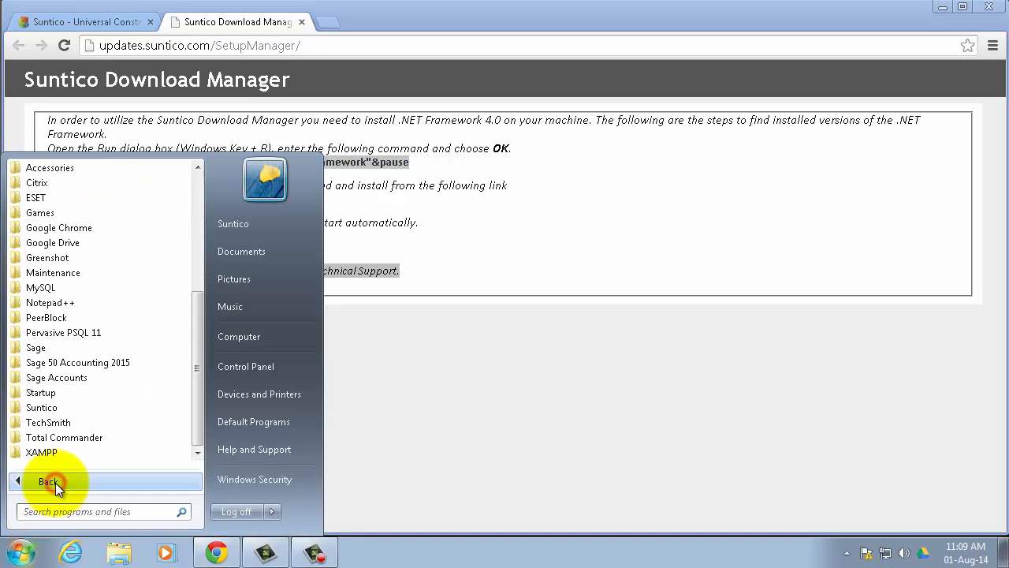
Step: Run the pasted .NET check in Command Prompt, confirm v4.0.30319 is listed, and close it
left_click(69, 167)
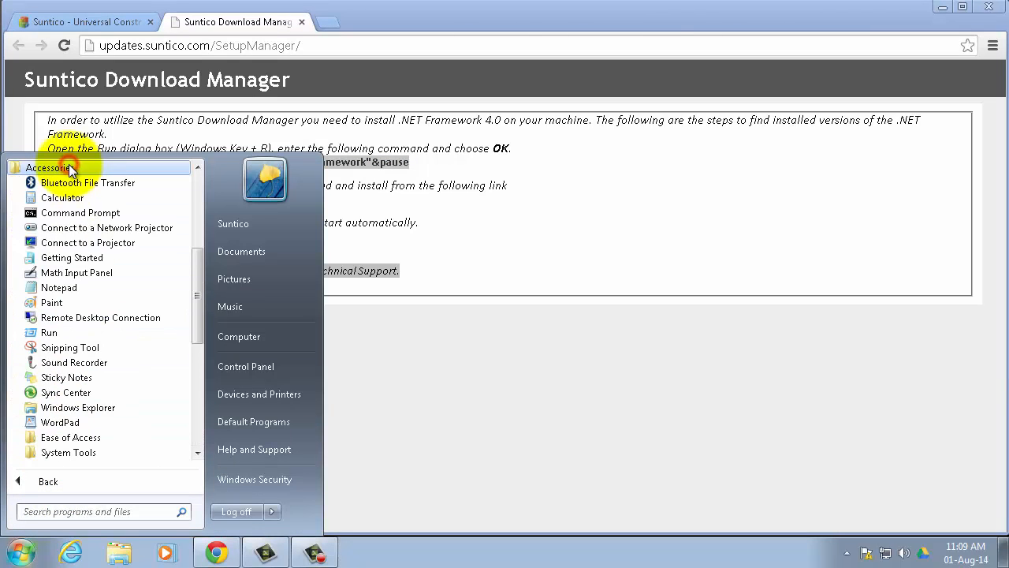
left_click(72, 212)
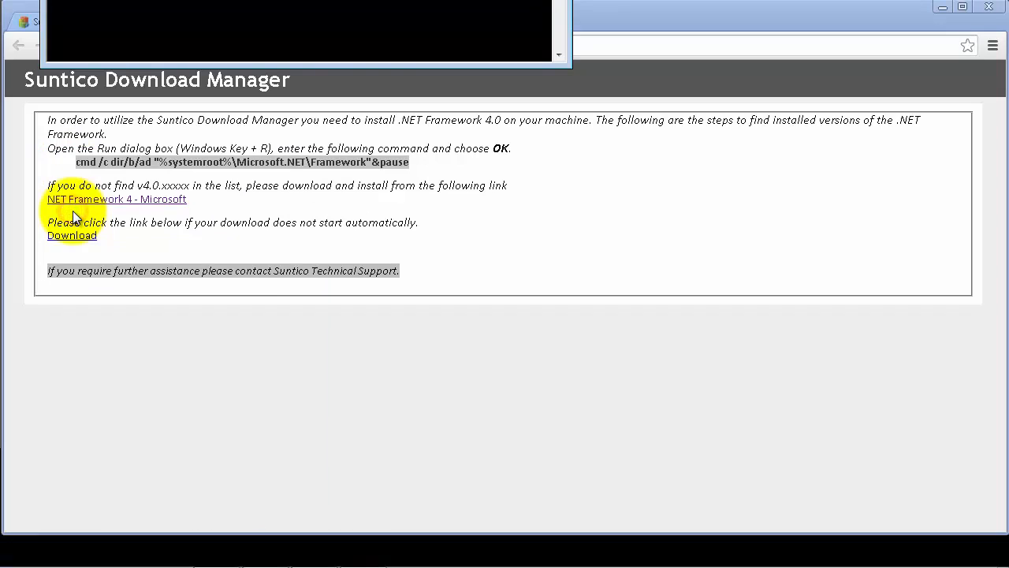
left_click_drag(275, 0, 444, 136)
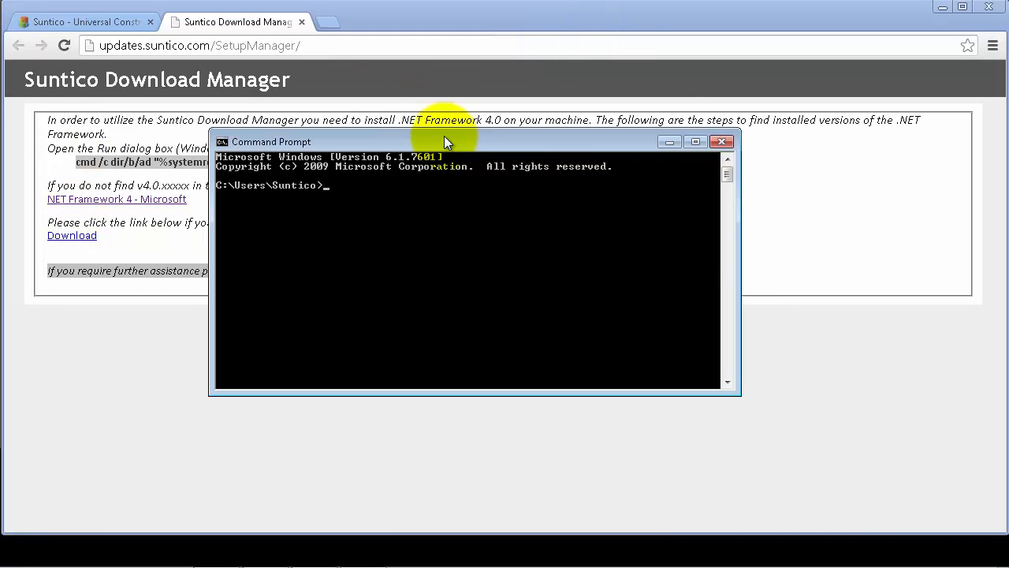
right_click(337, 187)
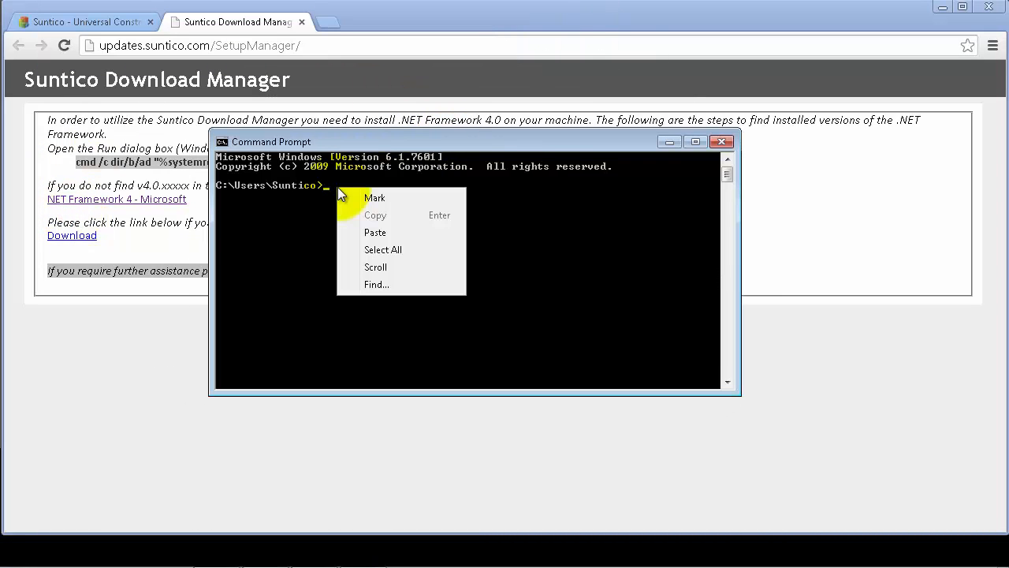
left_click(383, 231)
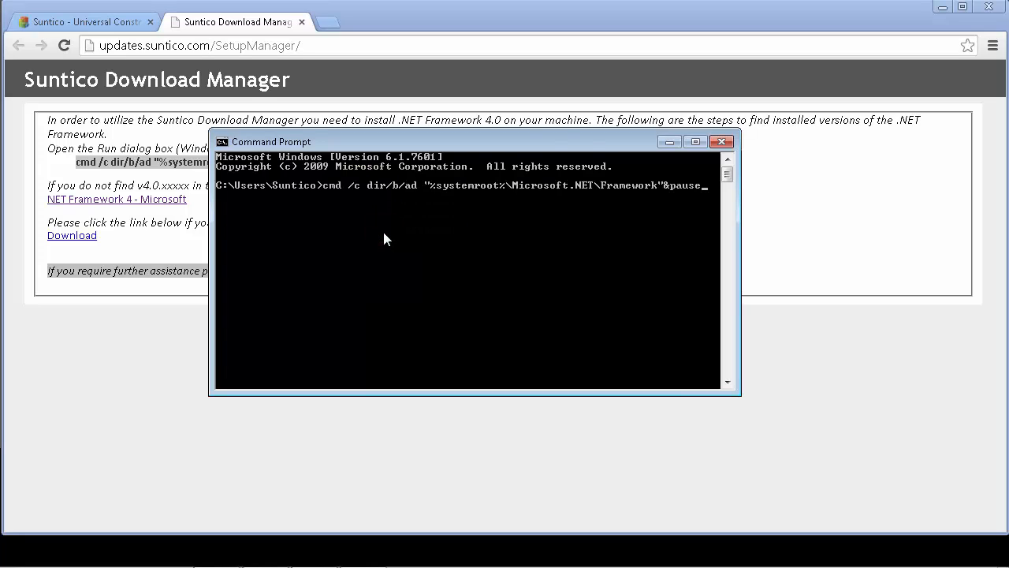
key("Return")
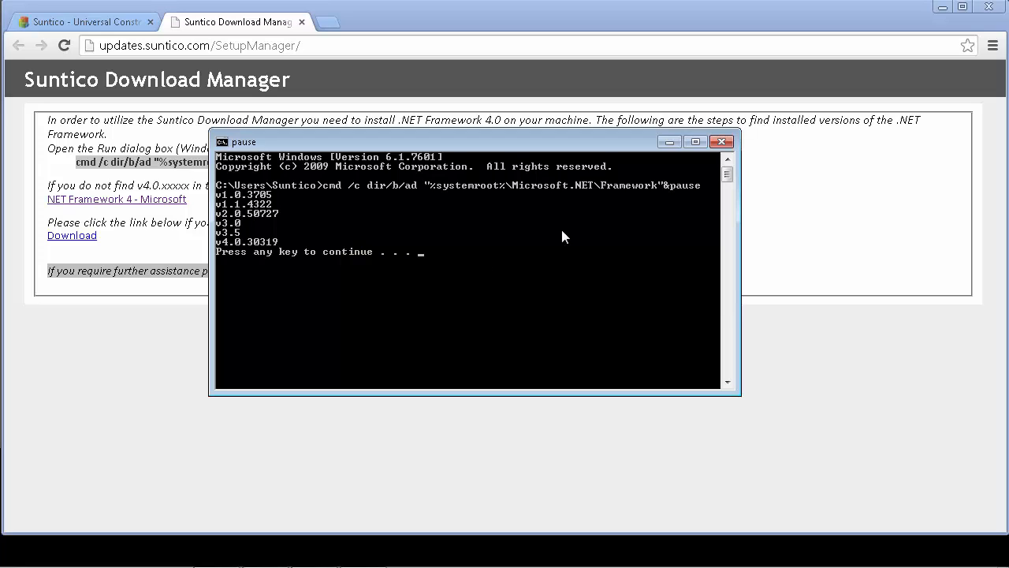
left_click(721, 142)
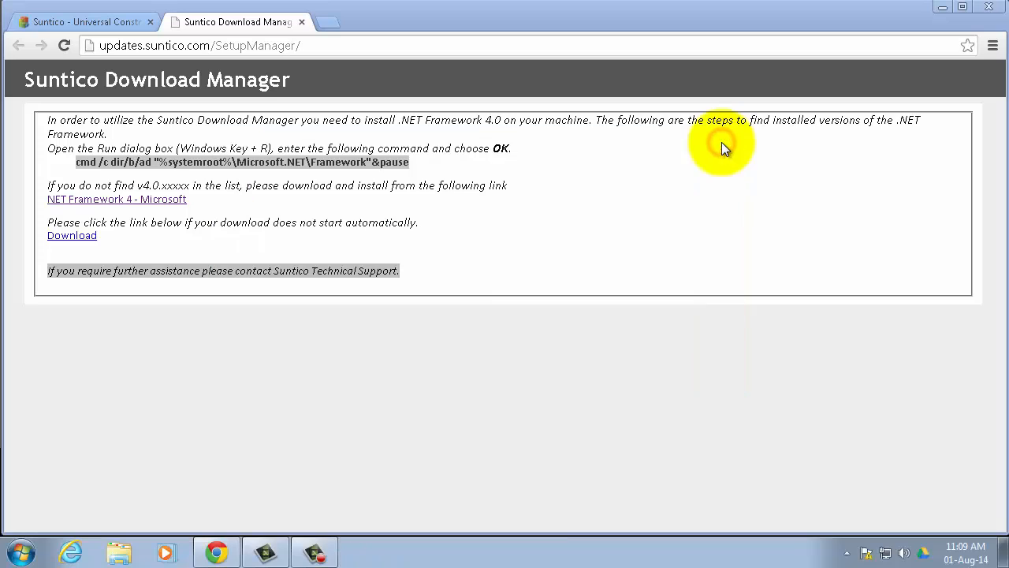
Step: Download and run SunticoSetupManager.msi, then return to the Suntico dashboard tab
left_click(78, 238)
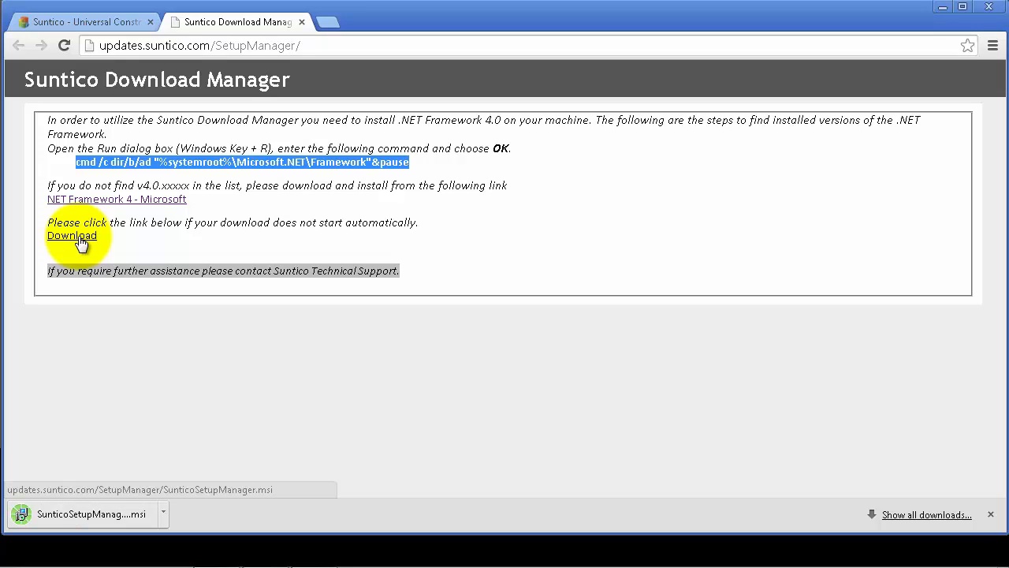
left_click(98, 513)
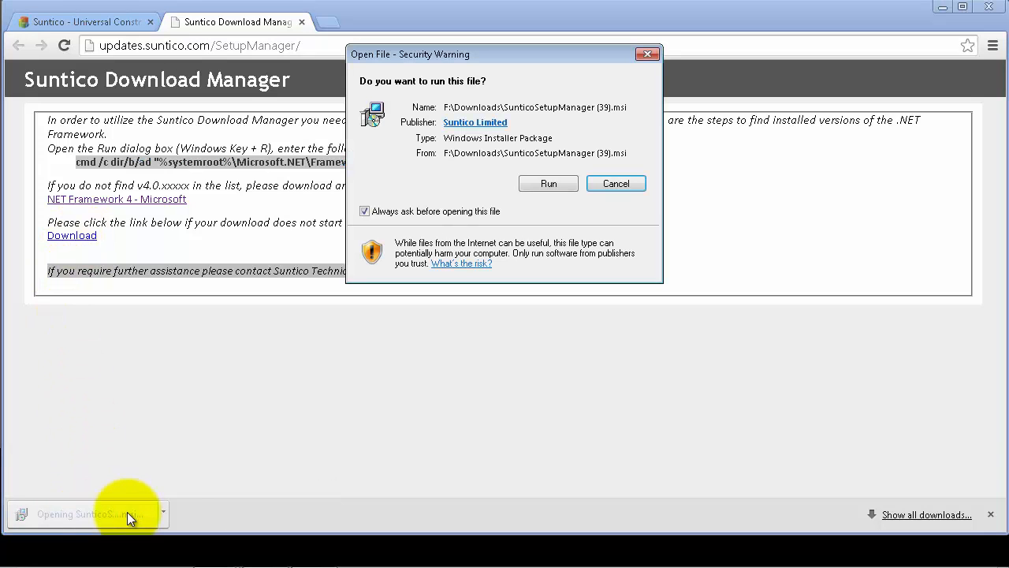
left_click(552, 184)
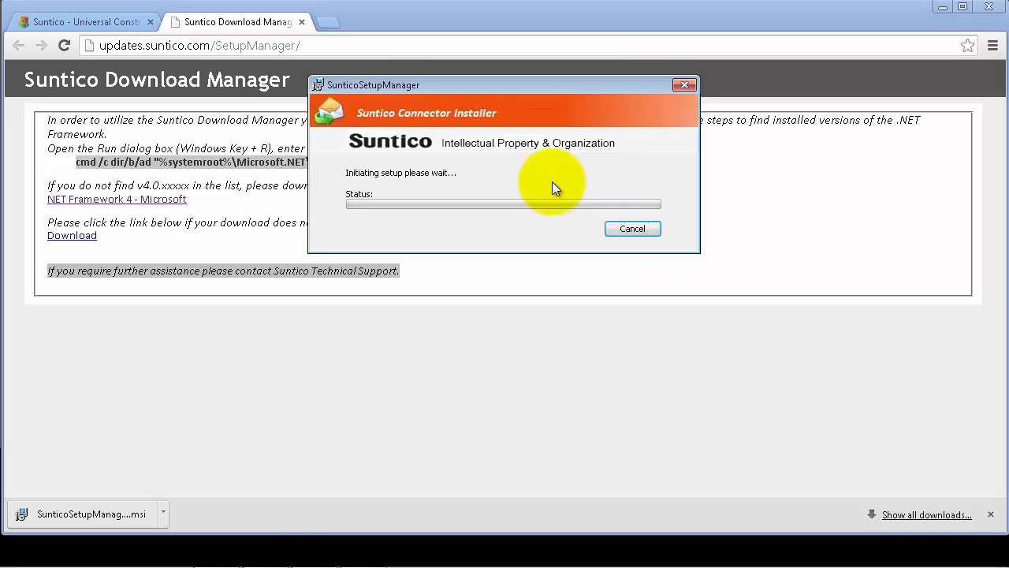
left_click(126, 22)
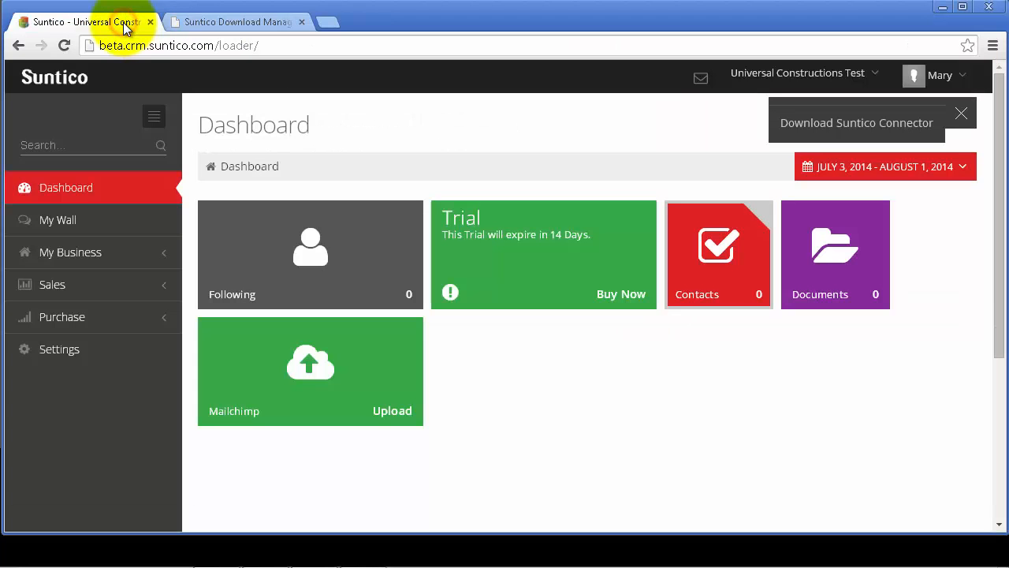
Step: Open Settings > Connector > Connector Keys and approve the installer's administrator permission prompt
left_click(82, 353)
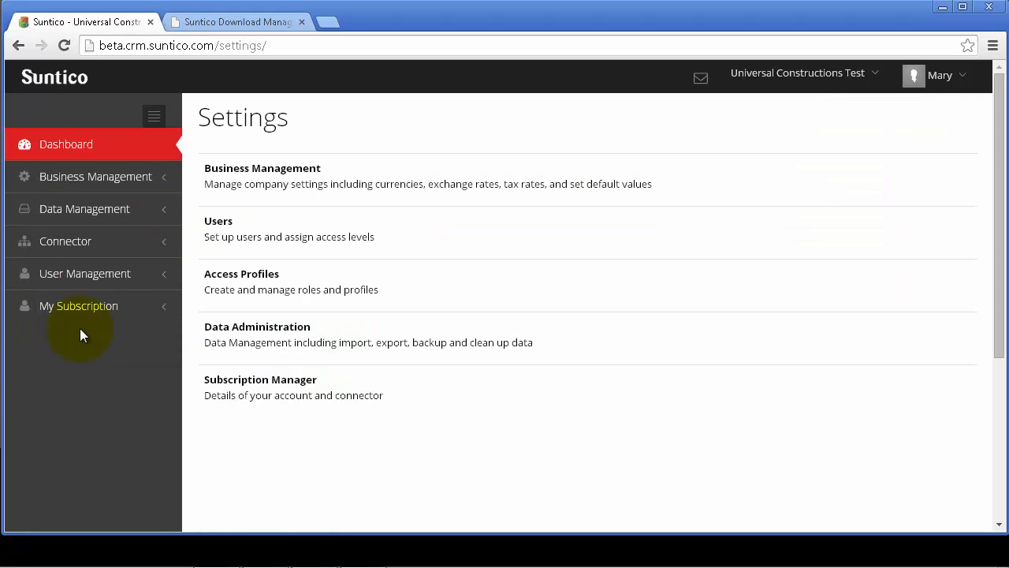
left_click(88, 242)
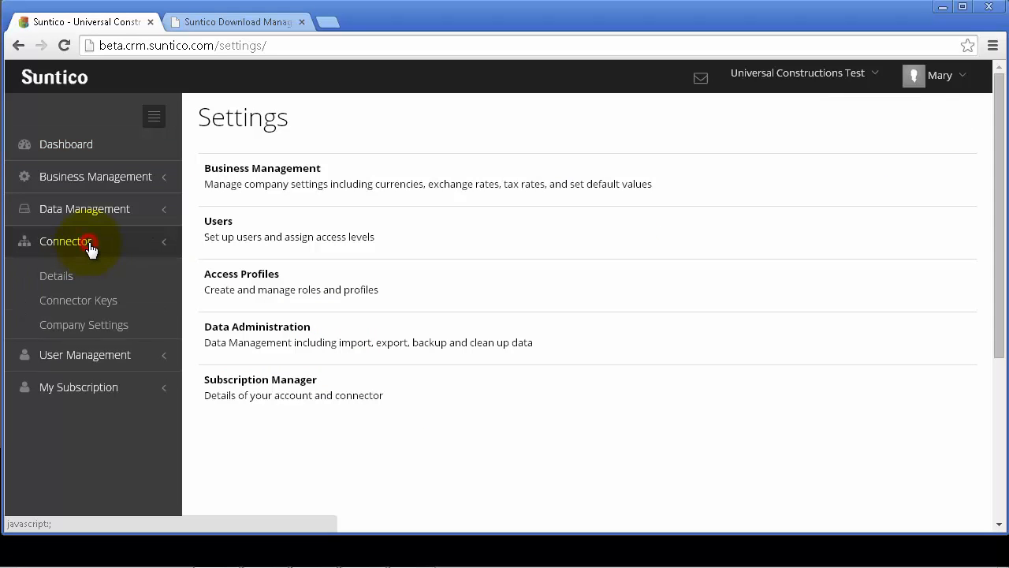
left_click(90, 298)
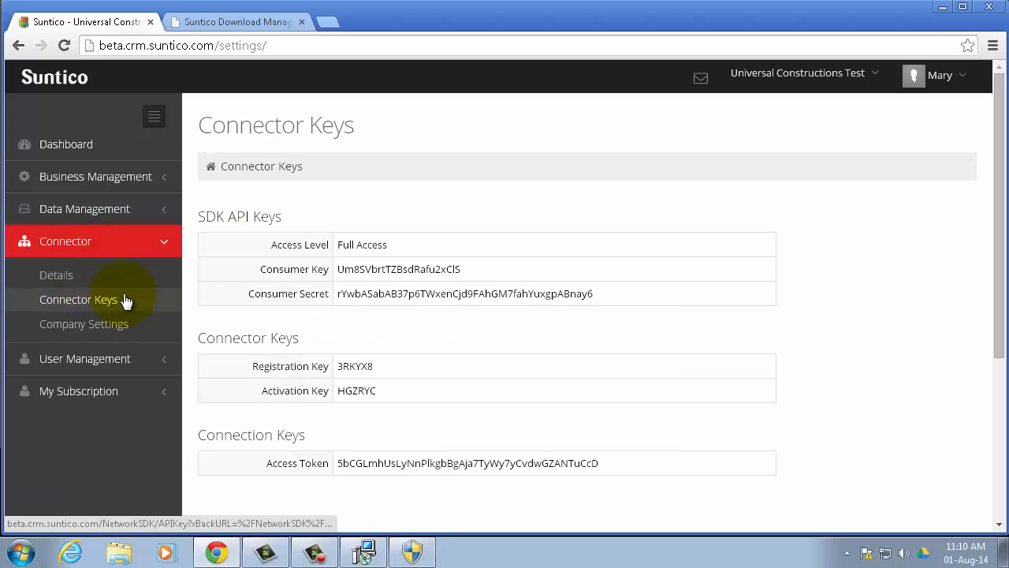
left_click(420, 559)
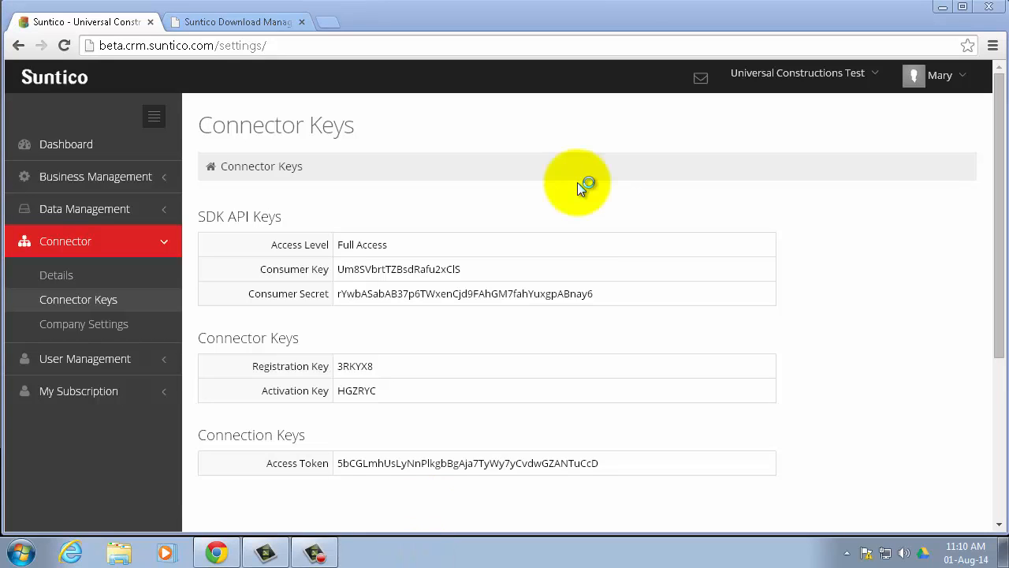
Step: Enter the account e-mail, registration key and activation key, then submit the connector credentials
left_click(550, 136)
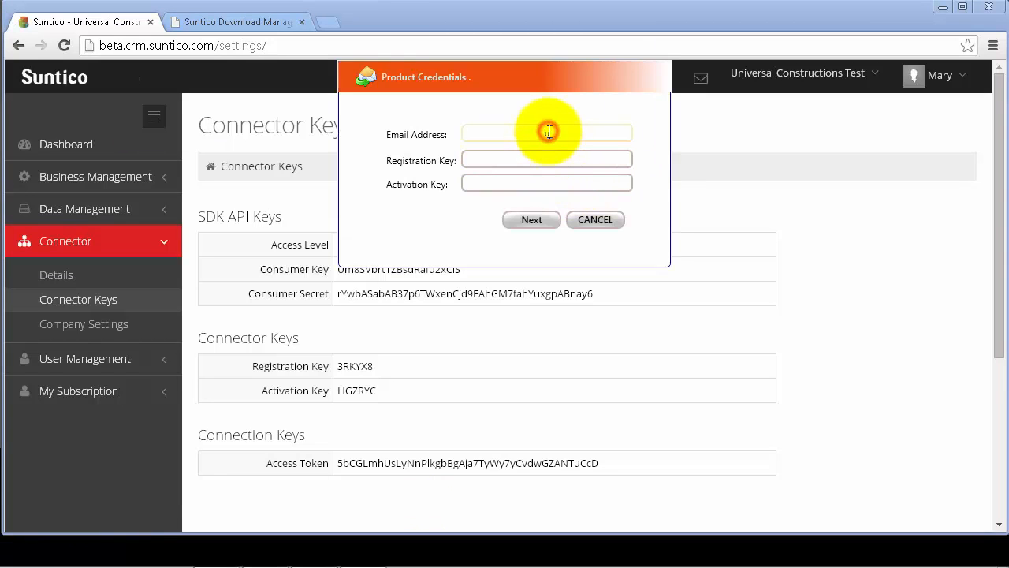
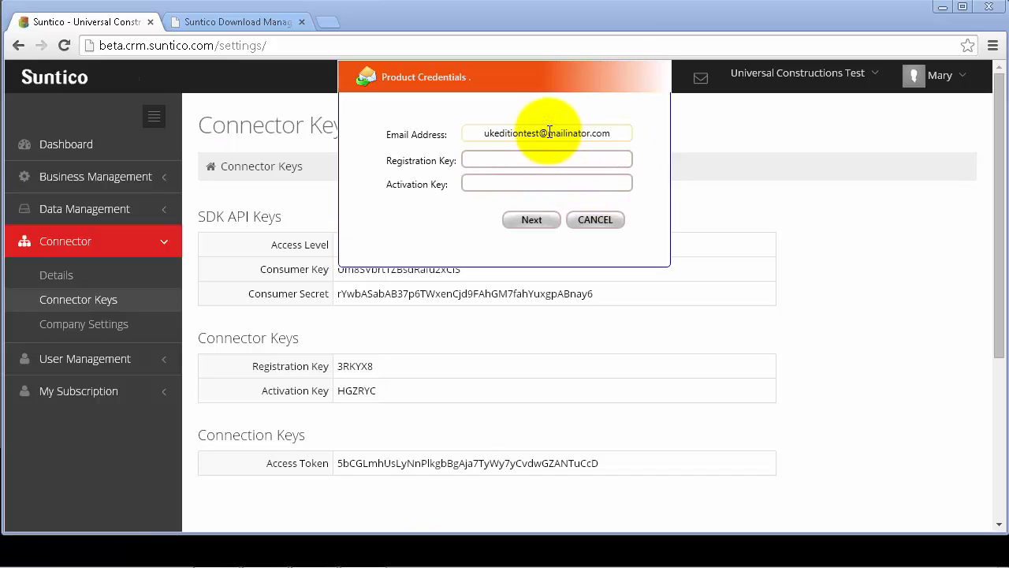
left_click(547, 160)
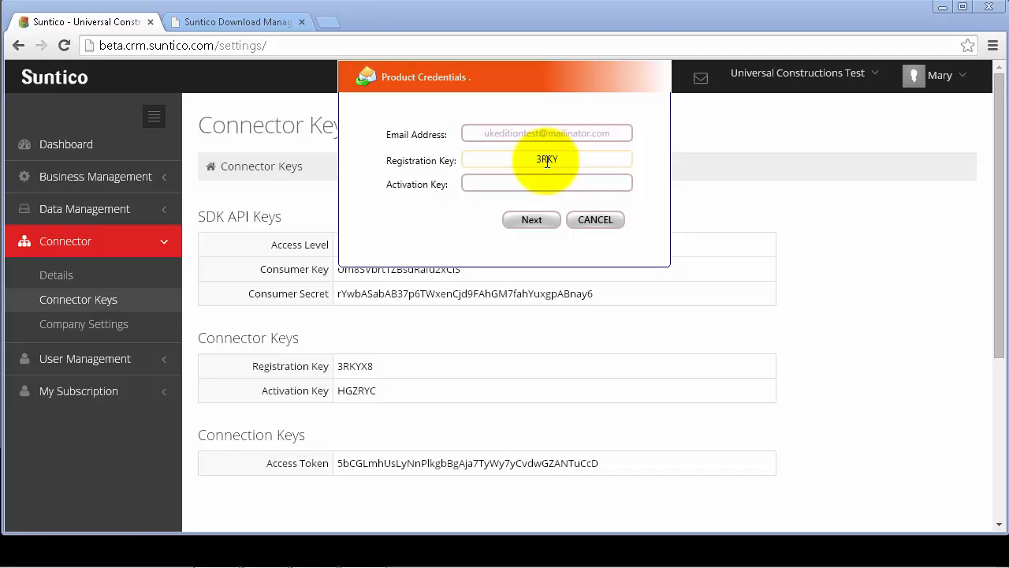
left_click(532, 184)
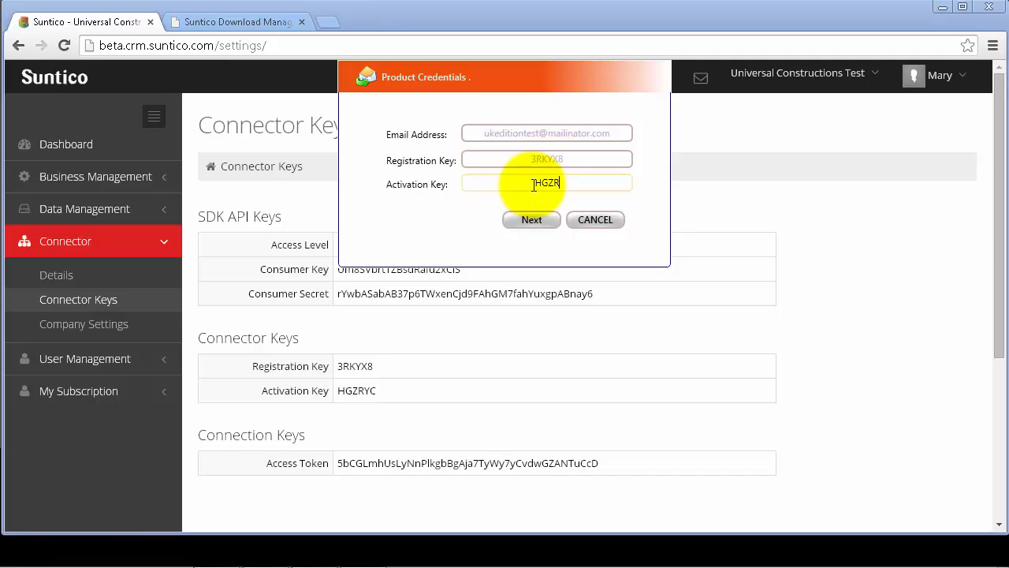
left_click(532, 219)
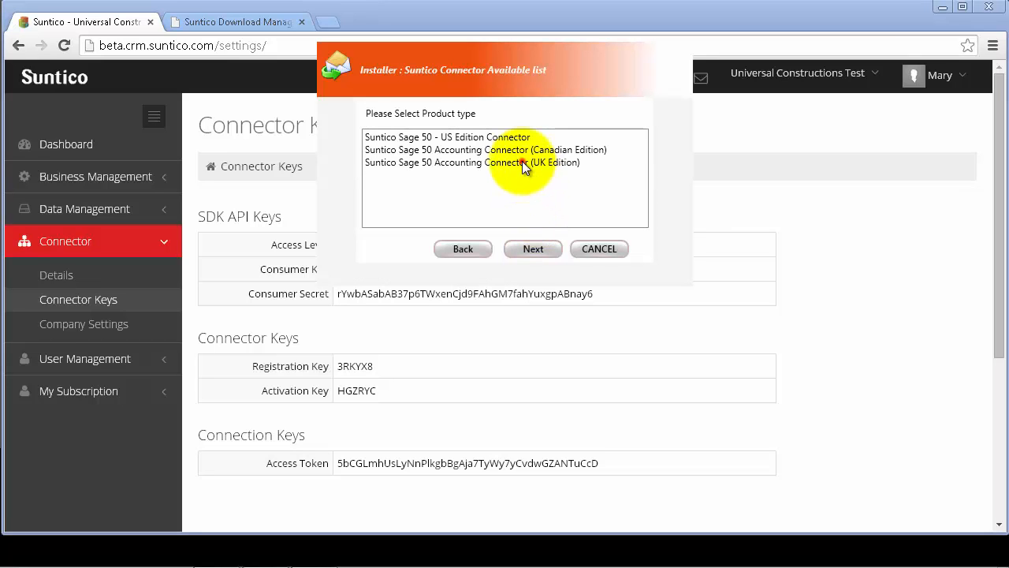
Step: Choose the Sage 50 UK Edition connector, version UK Edition (2014), build Release 2014.1
left_click(524, 163)
left_click(533, 249)
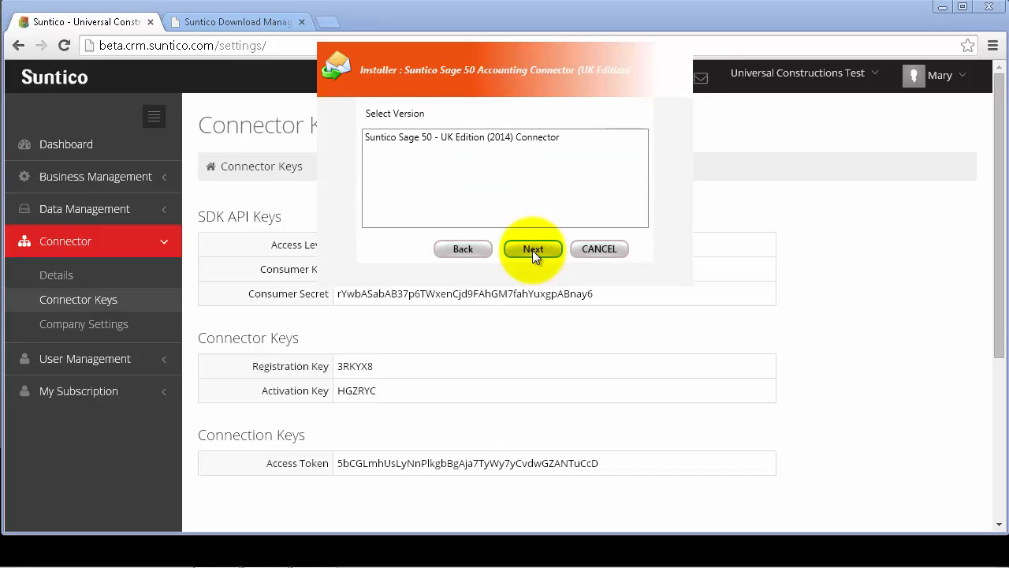
left_click(515, 138)
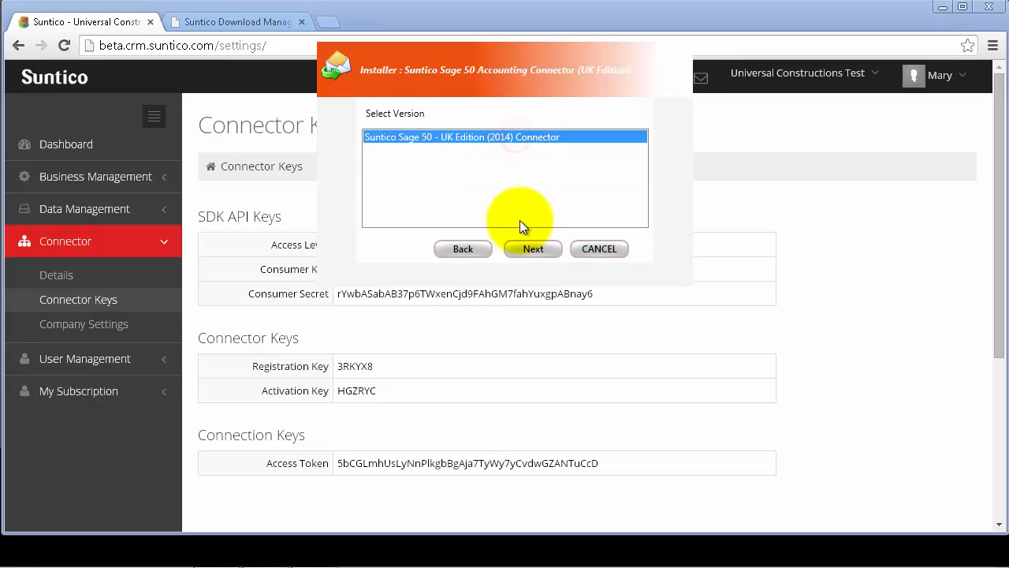
left_click(531, 247)
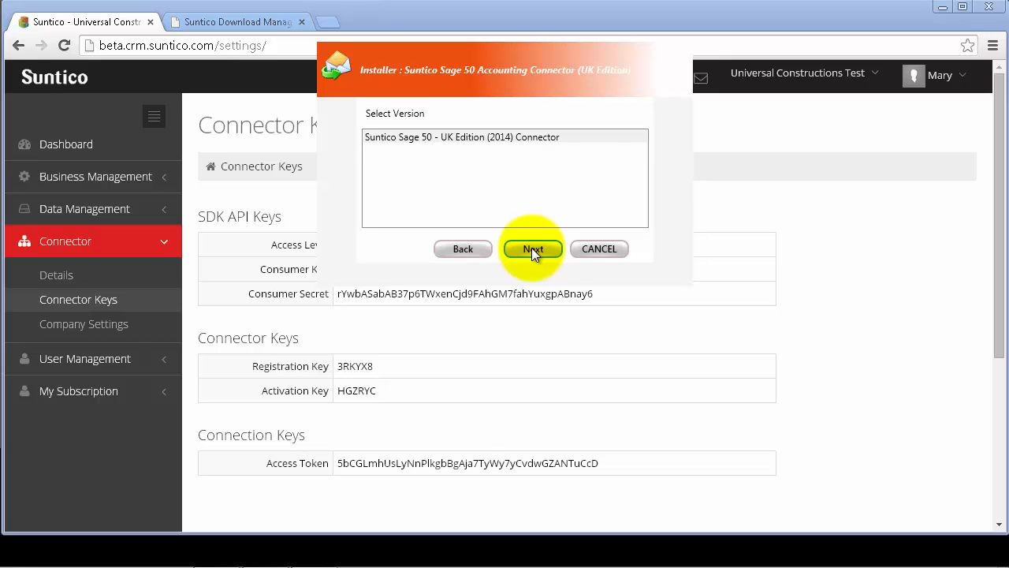
left_click(414, 142)
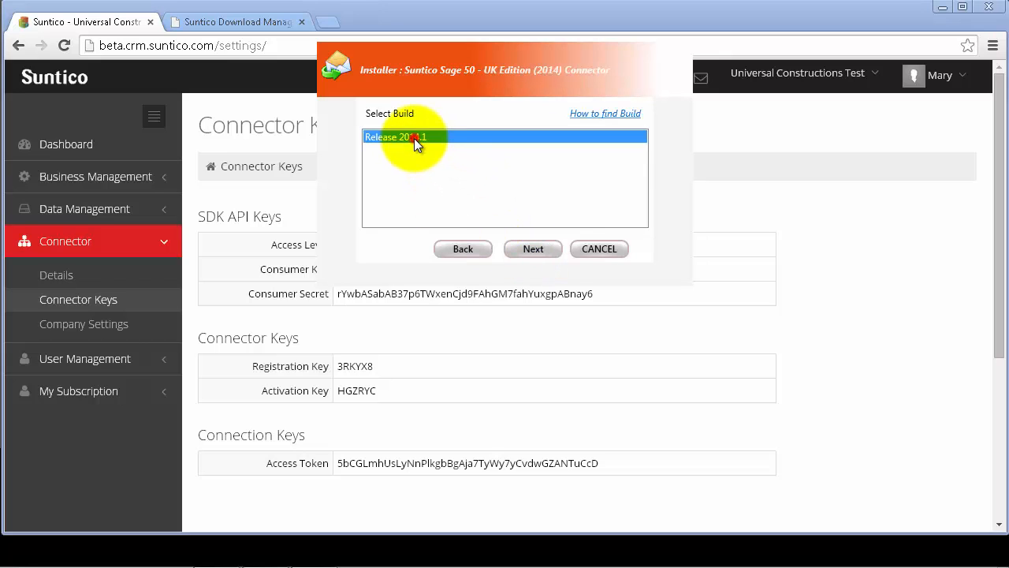
left_click(531, 249)
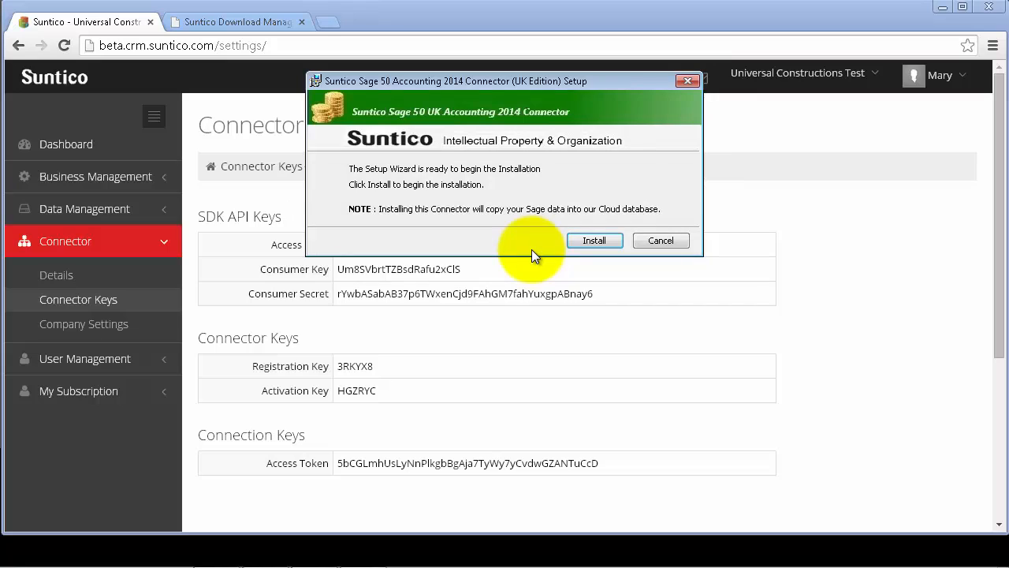
Step: Install the connector and point it at the Sage data folder via Browse
left_click(593, 241)
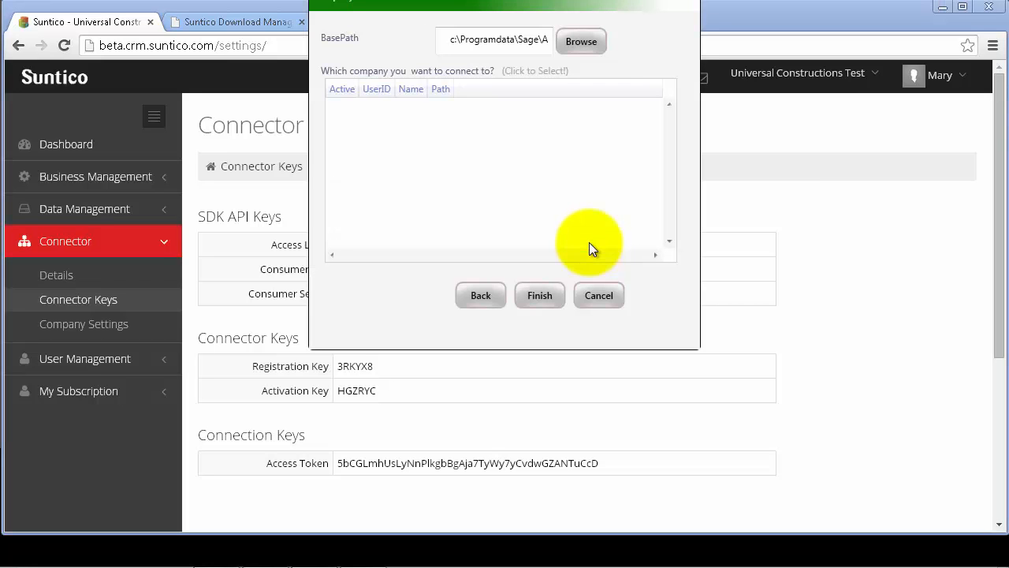
left_click(582, 41)
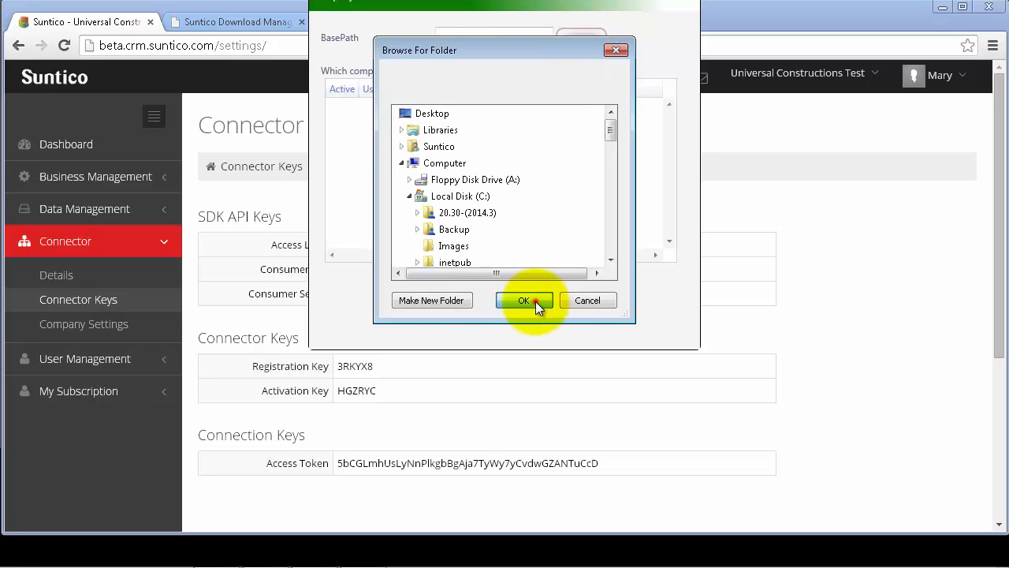
left_click(523, 300)
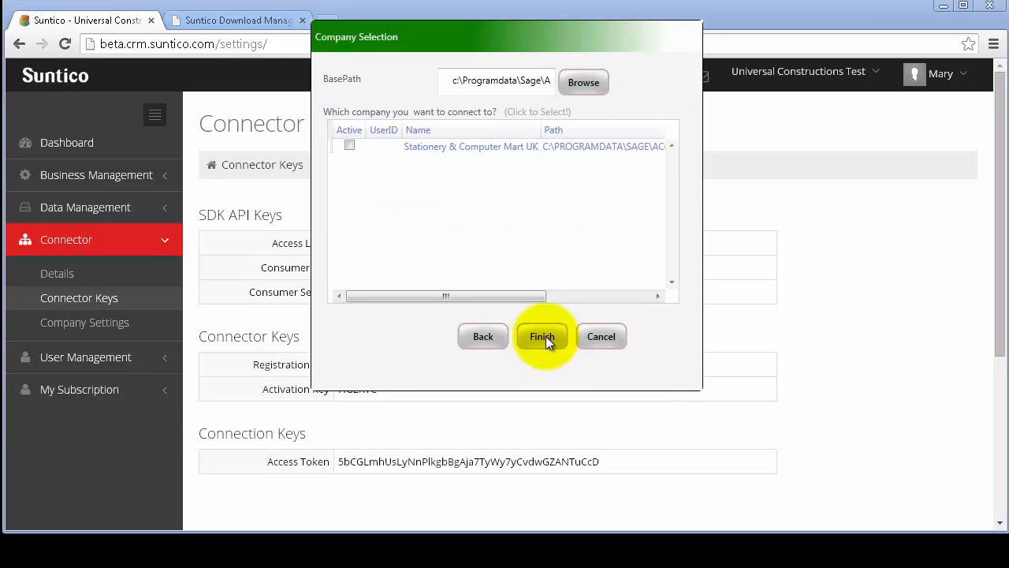
Step: Connect Stationery & Computer Mart UK with the Sage user name and password, then finish setup
left_click(515, 149)
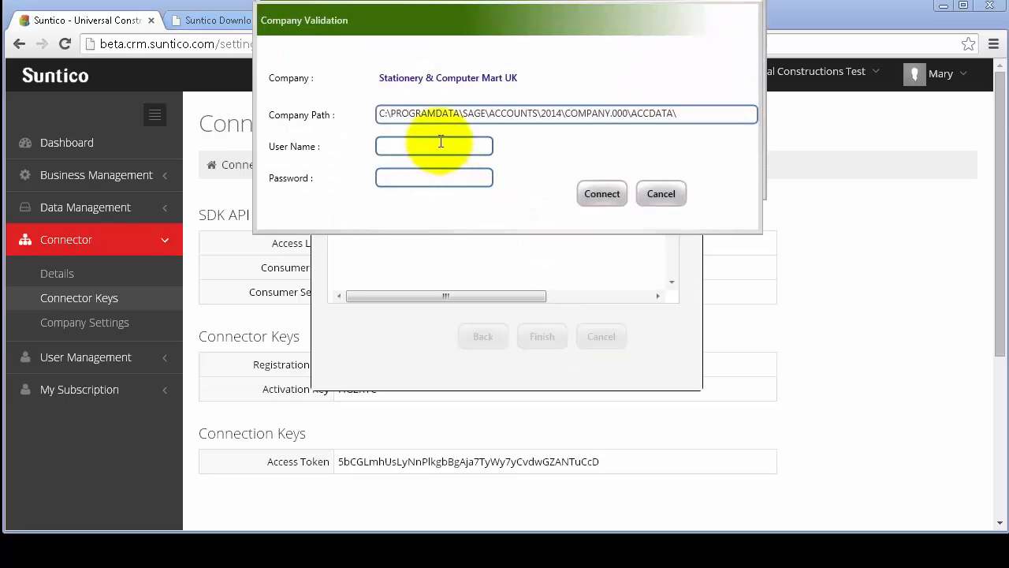
left_click(439, 148)
type("sunticotest")
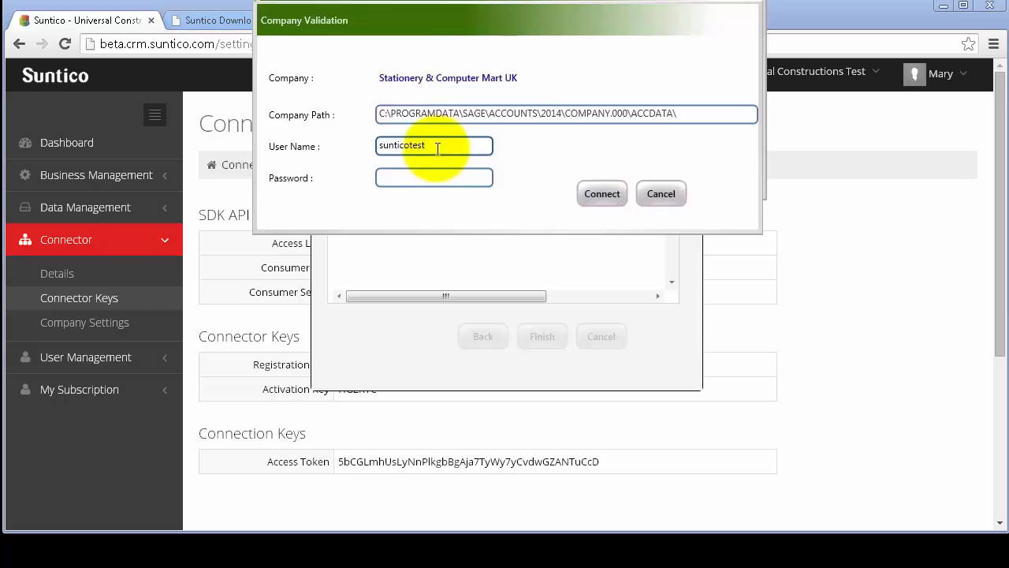
double_click(436, 146)
left_click(407, 180)
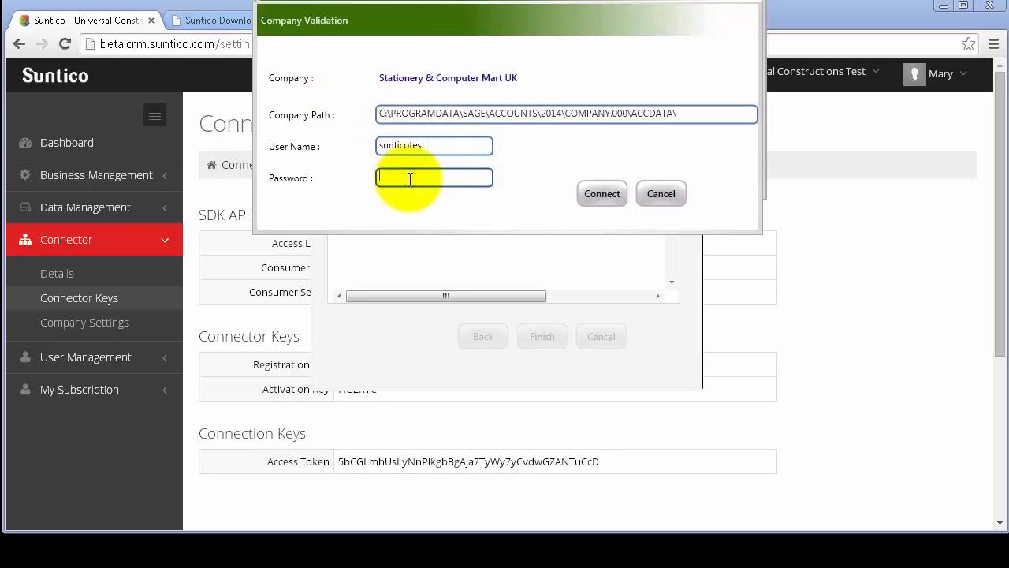
type("****")
left_click(598, 194)
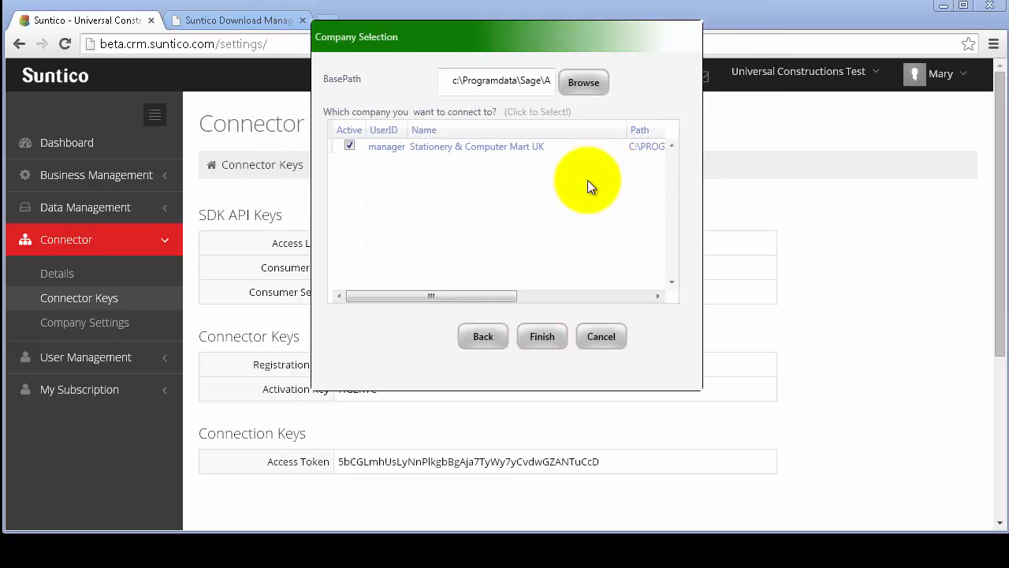
left_click(542, 335)
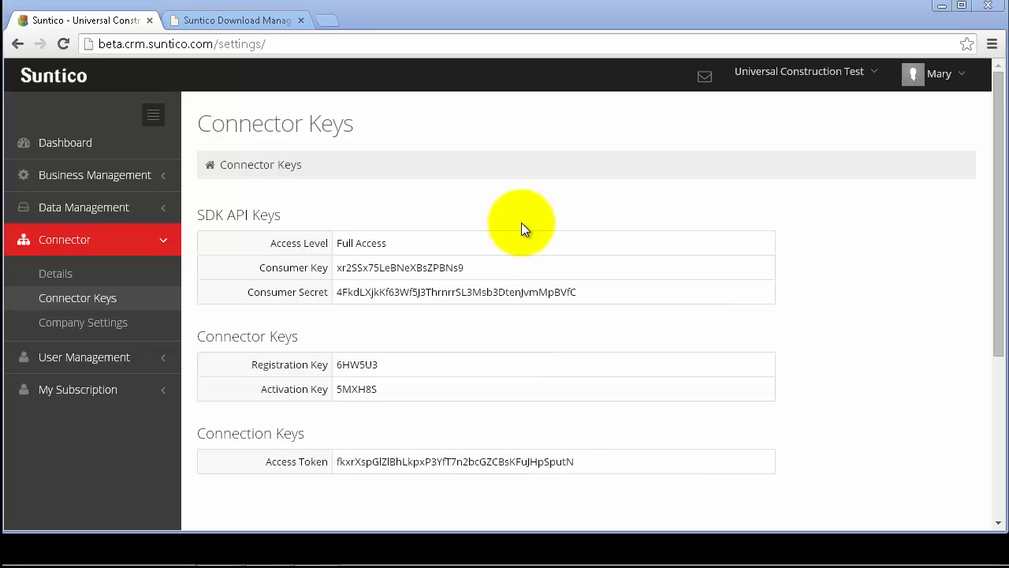
Step: Show the dashboard for Stationery & Computer Mart UK, now listing 113 synced contacts
left_click(103, 145)
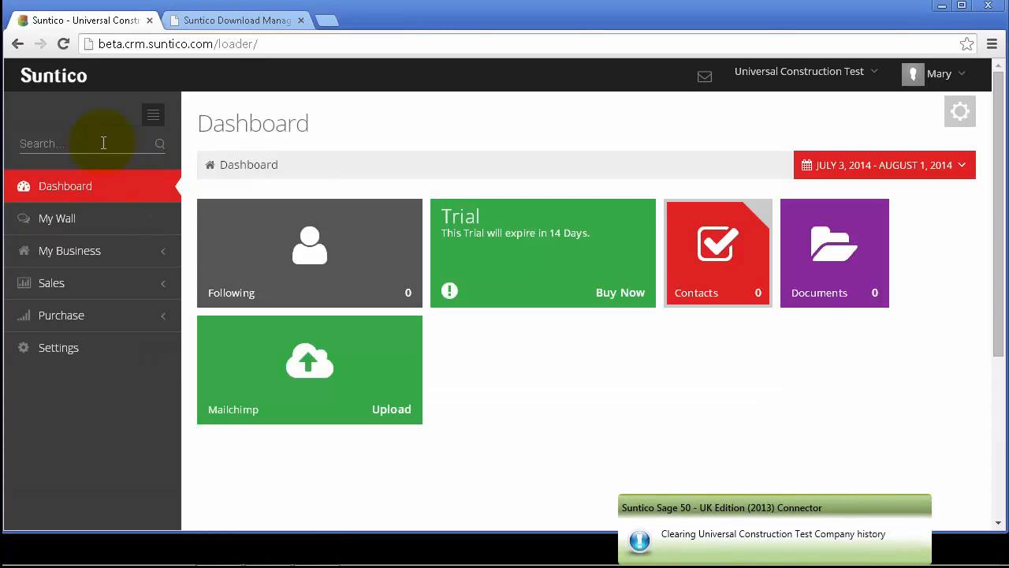
left_click(872, 74)
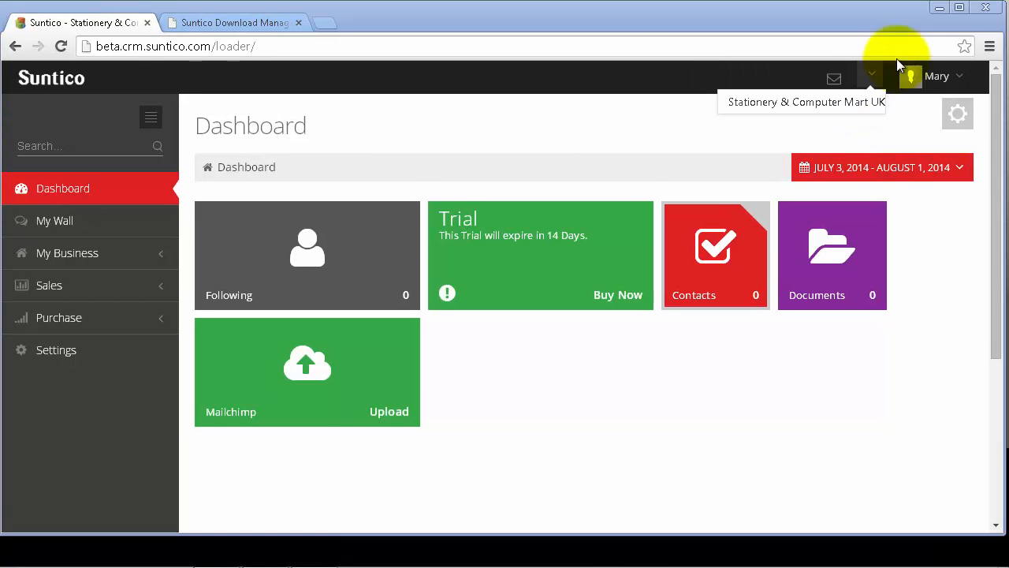
left_click(839, 105)
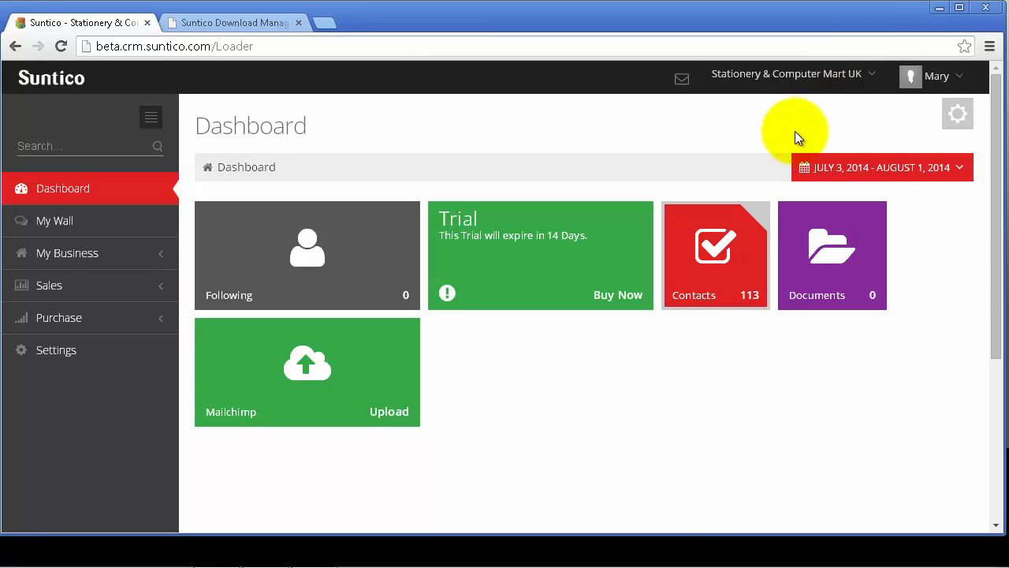
mouse_move(678, 564)
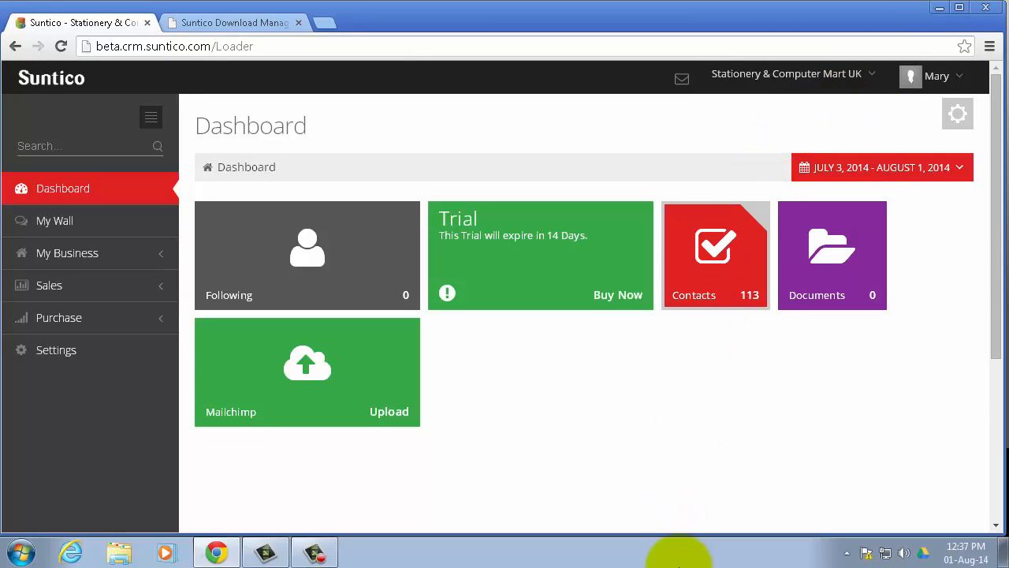
left_click(847, 552)
left_click(847, 485)
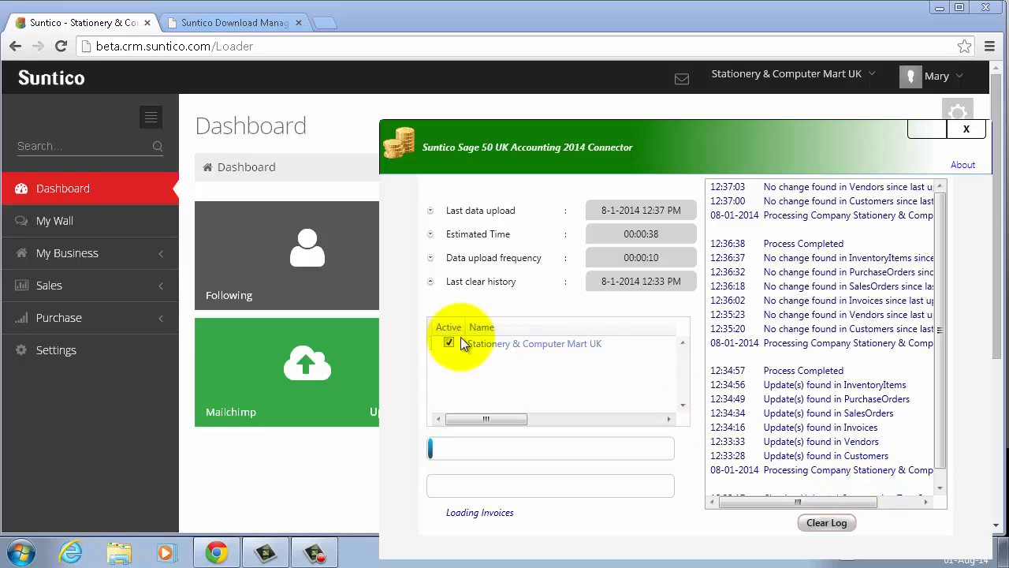
left_click(119, 195)
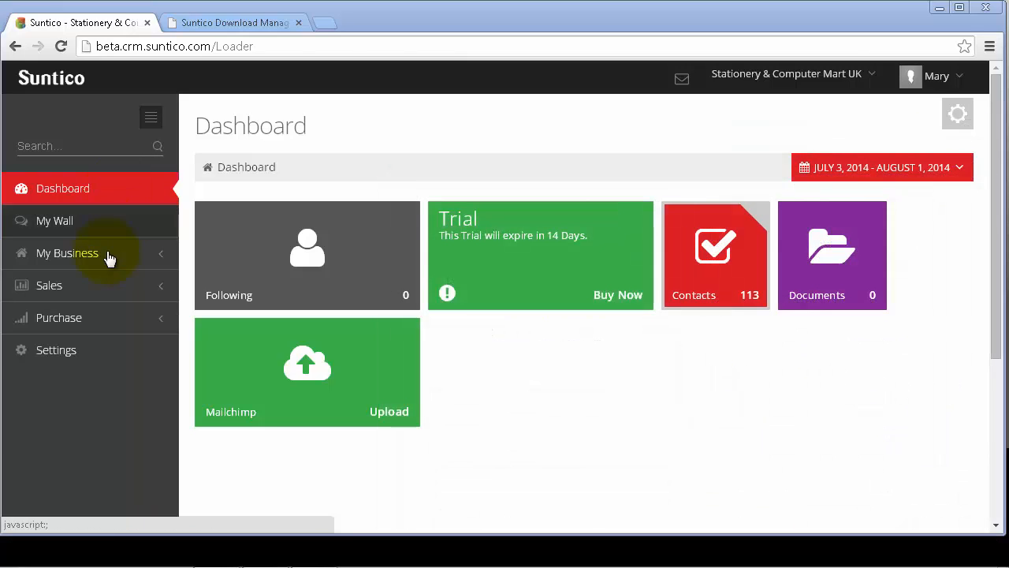
left_click(89, 356)
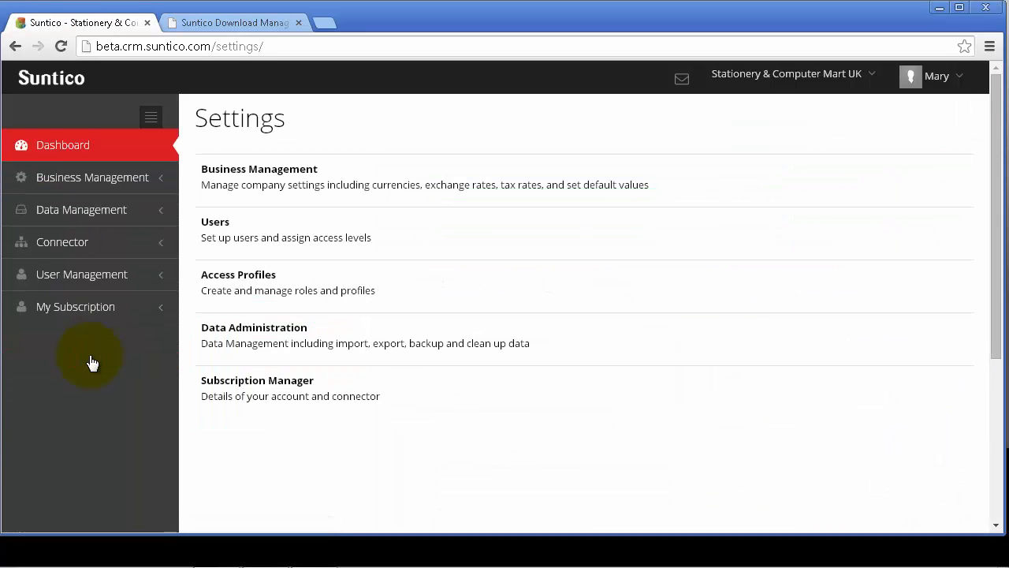
left_click(97, 247)
left_click(94, 275)
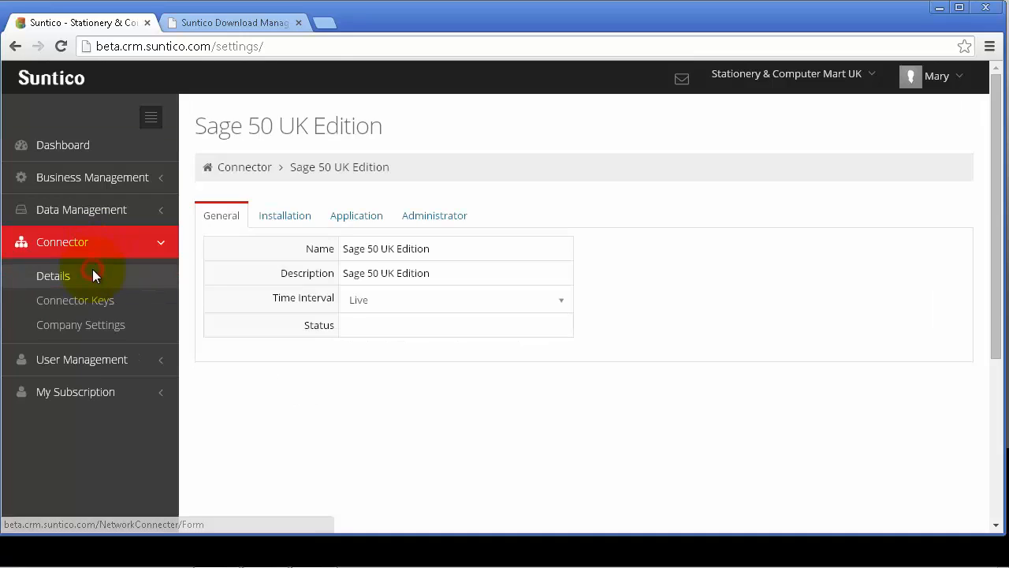
left_click(555, 301)
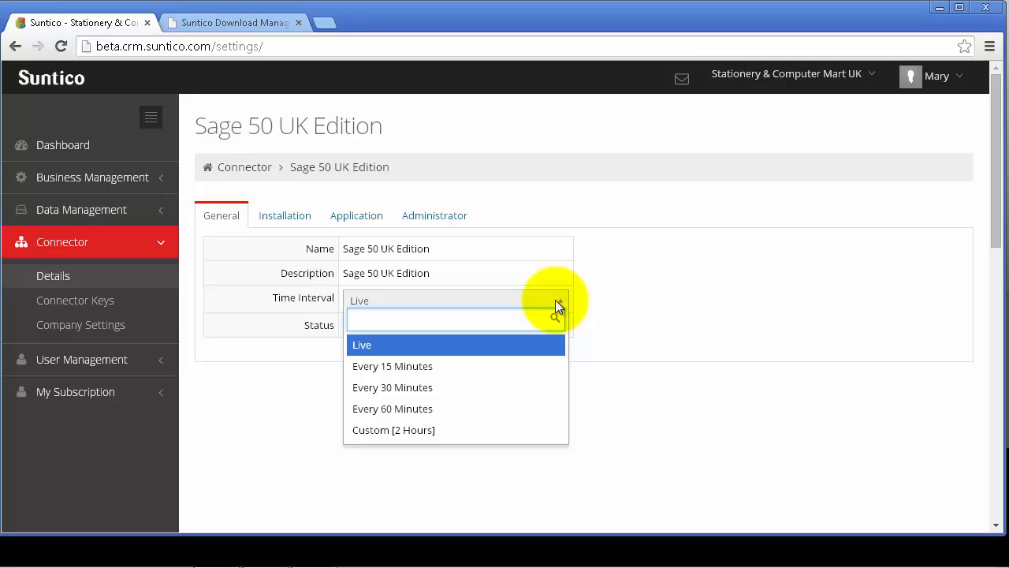
left_click(555, 301)
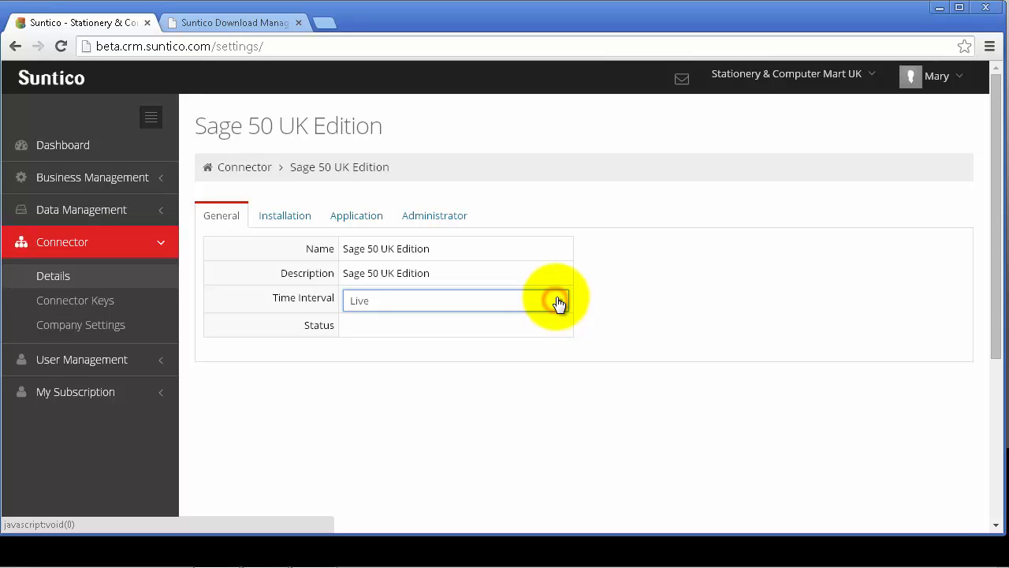
left_click(111, 147)
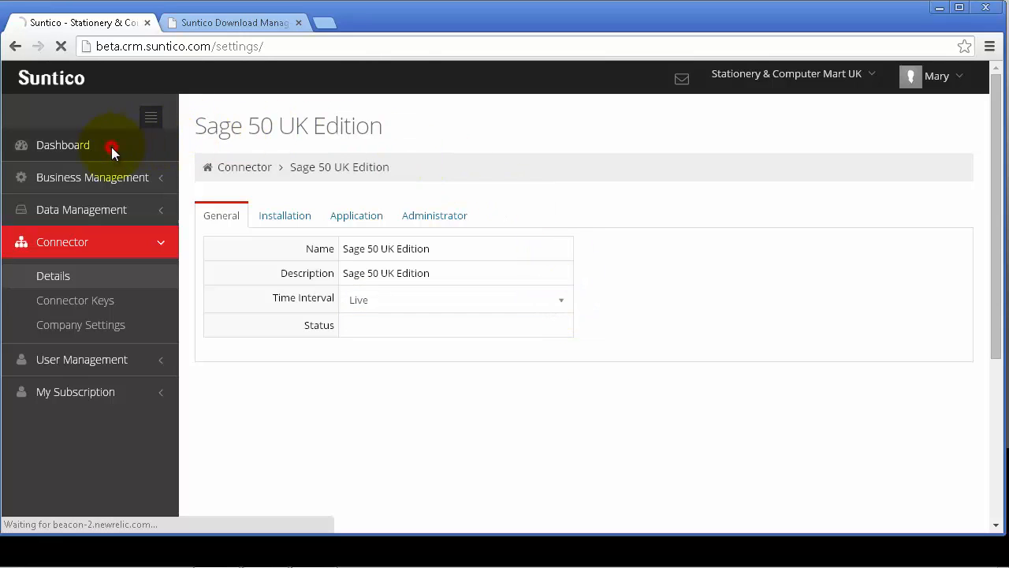